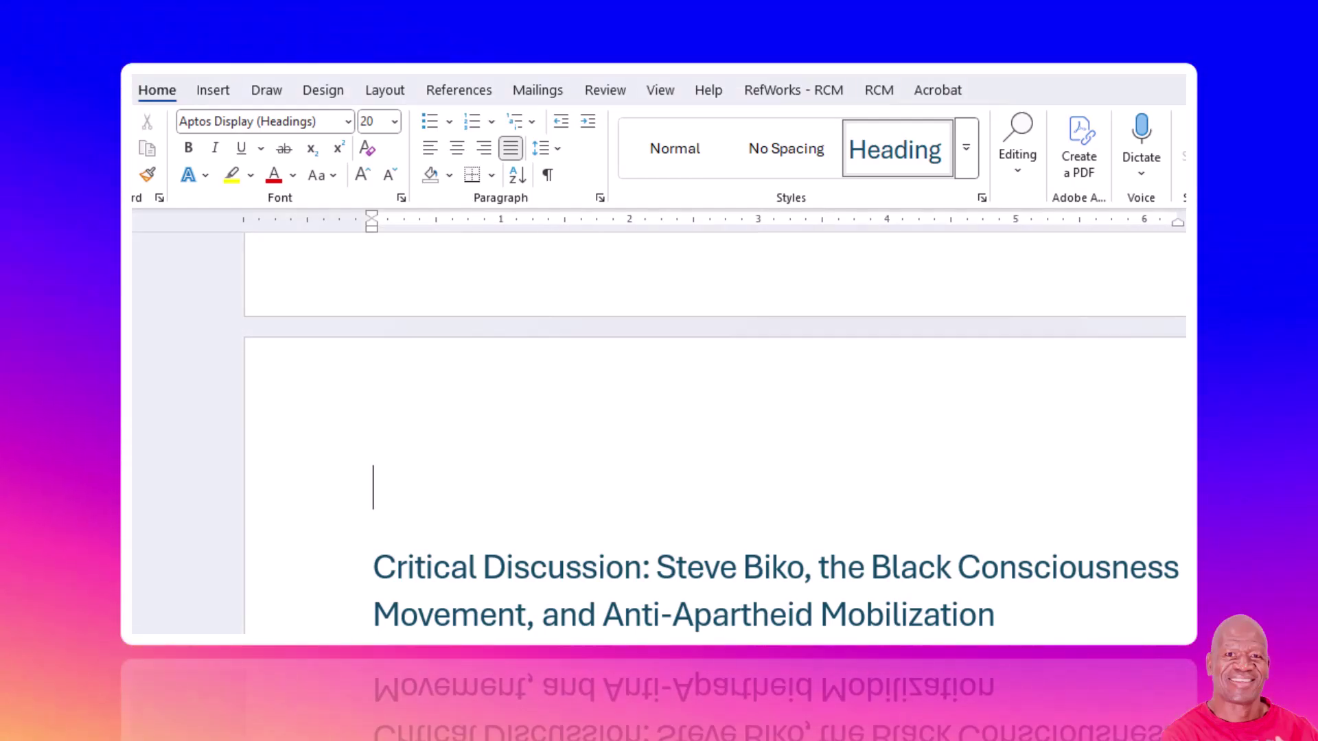
Apply the Heading 2 style to the "Critical Discussion: Steve Biko, the Black Consciousness Movement, and Anti-Apartheid Mobilization" heading.
scroll(714, 432, down, 3)
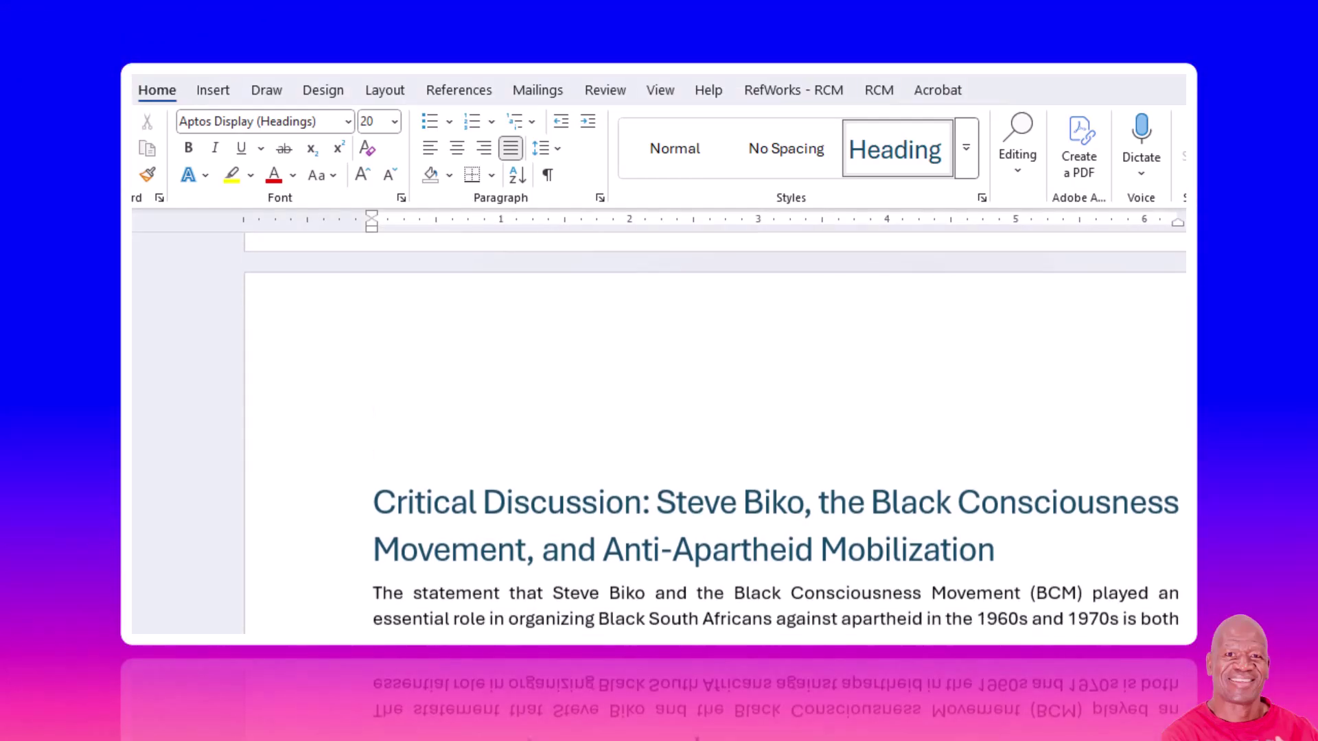
scroll(714, 432, down, 1)
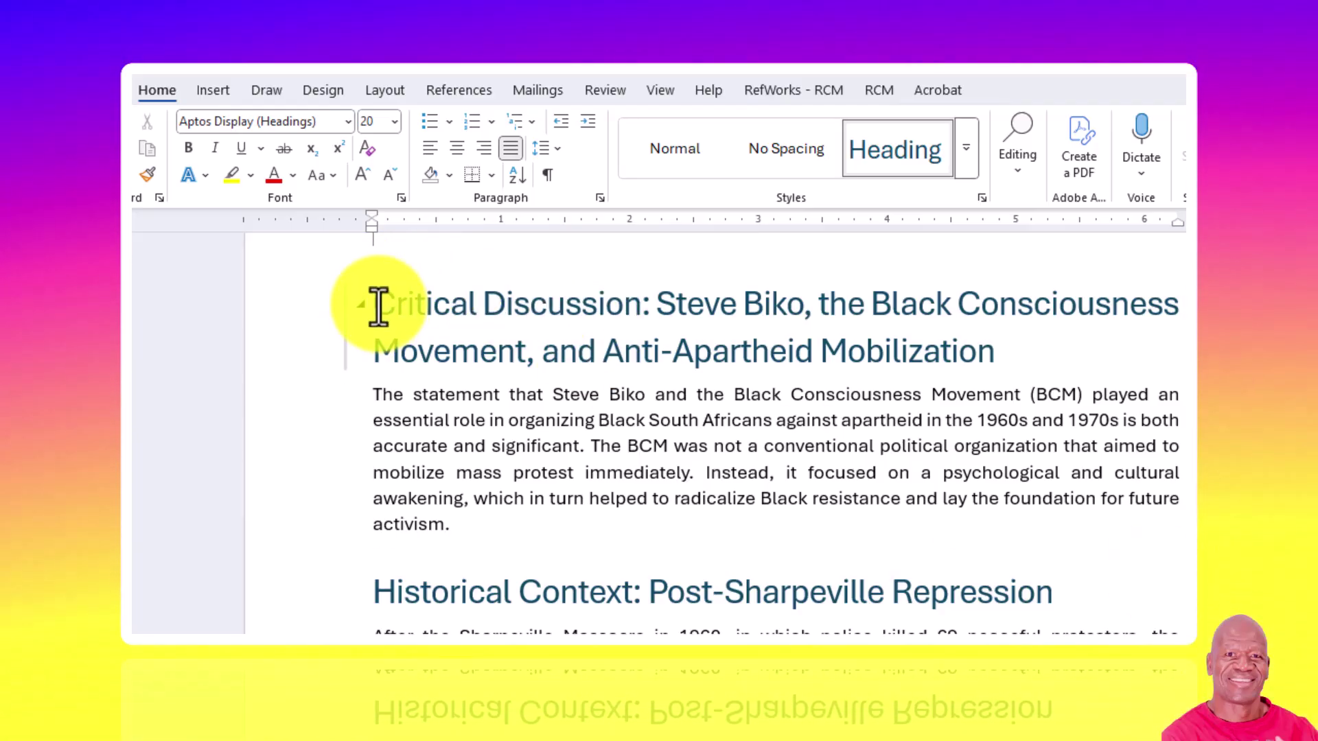
drag(377, 302, 527, 360)
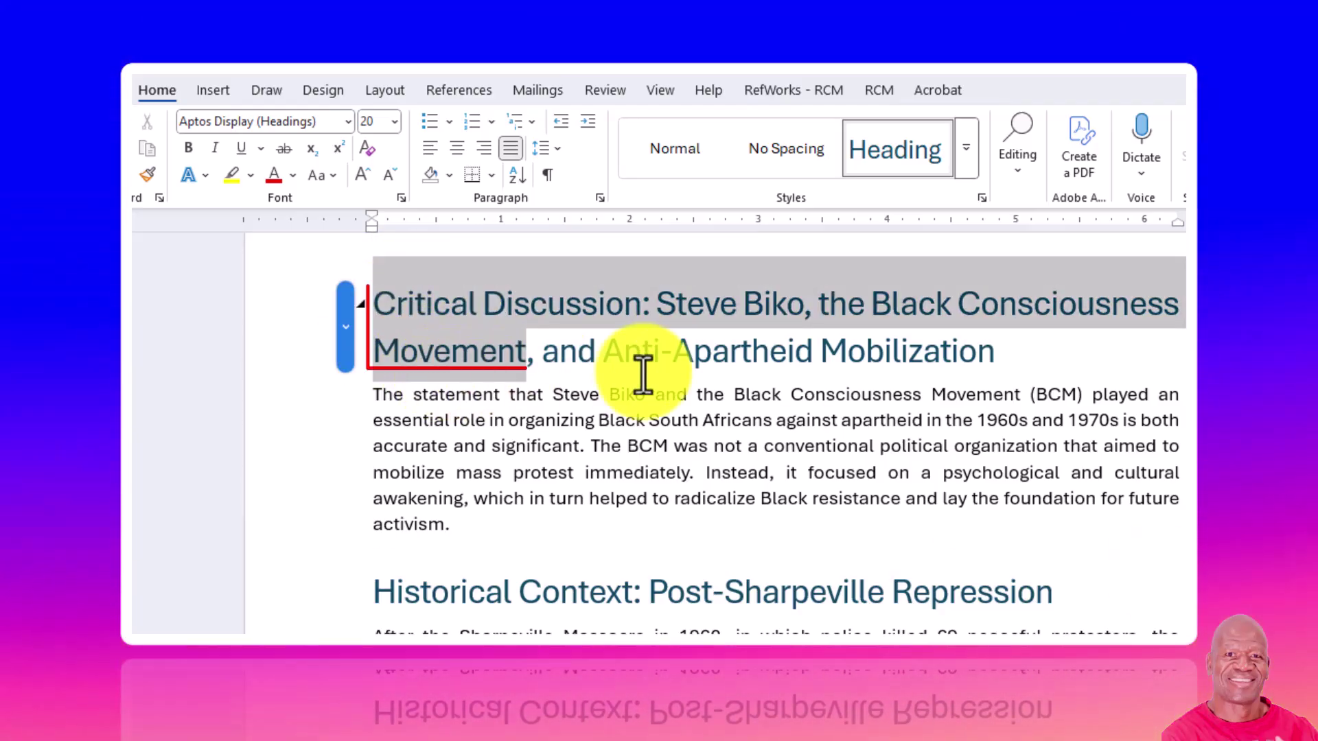
drag(643, 375, 927, 361)
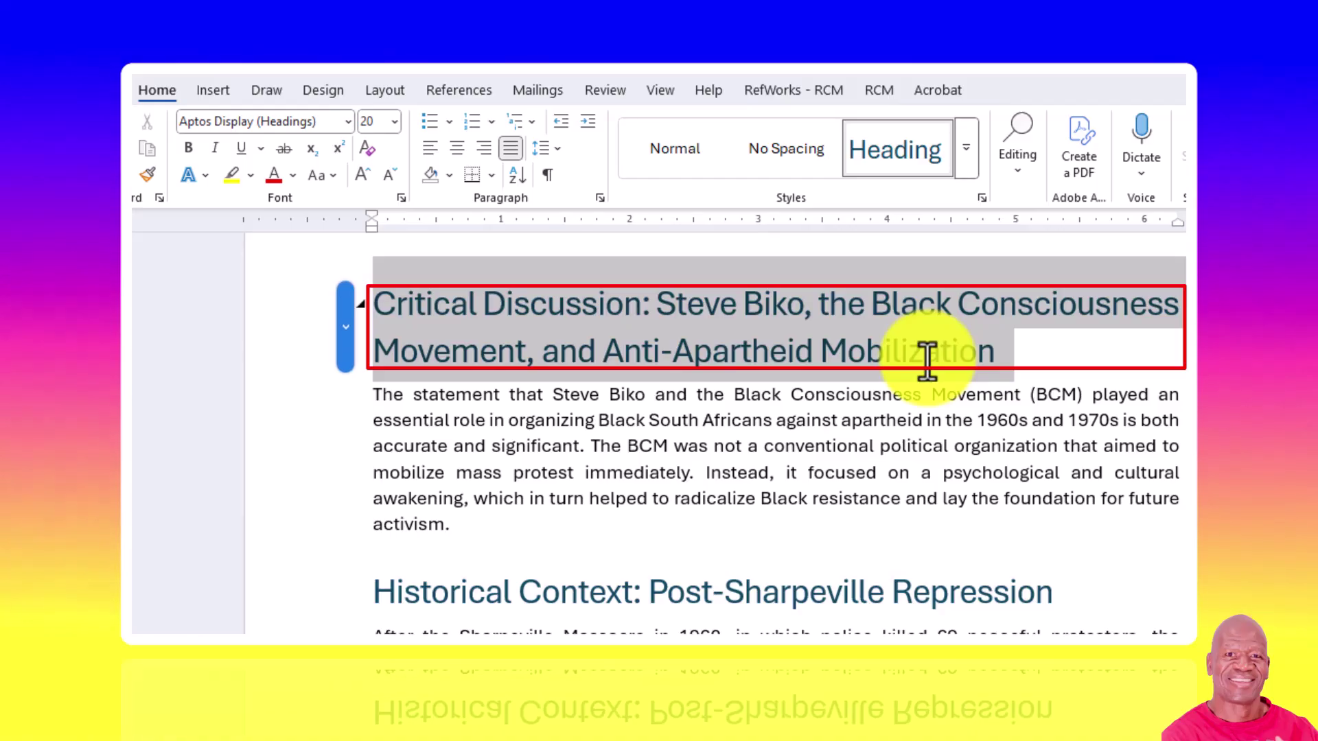
key(ctrl)
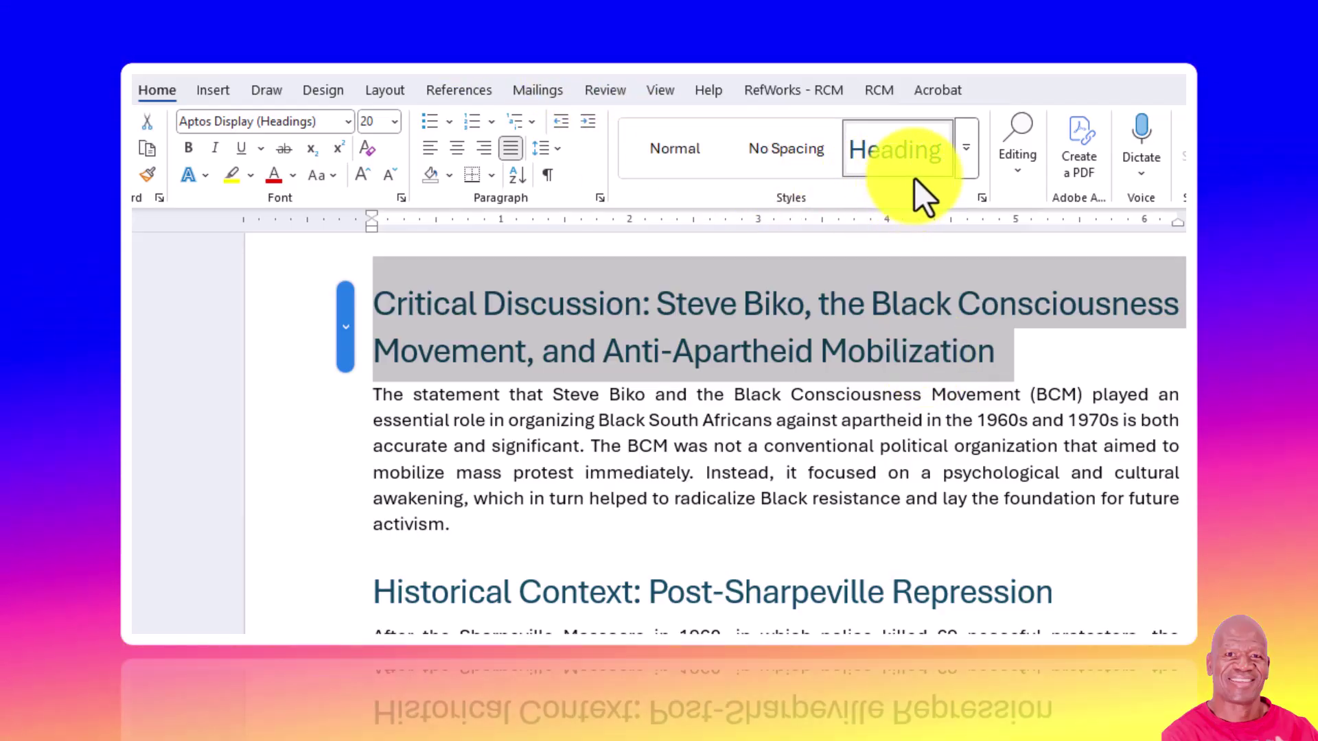
click(969, 158)
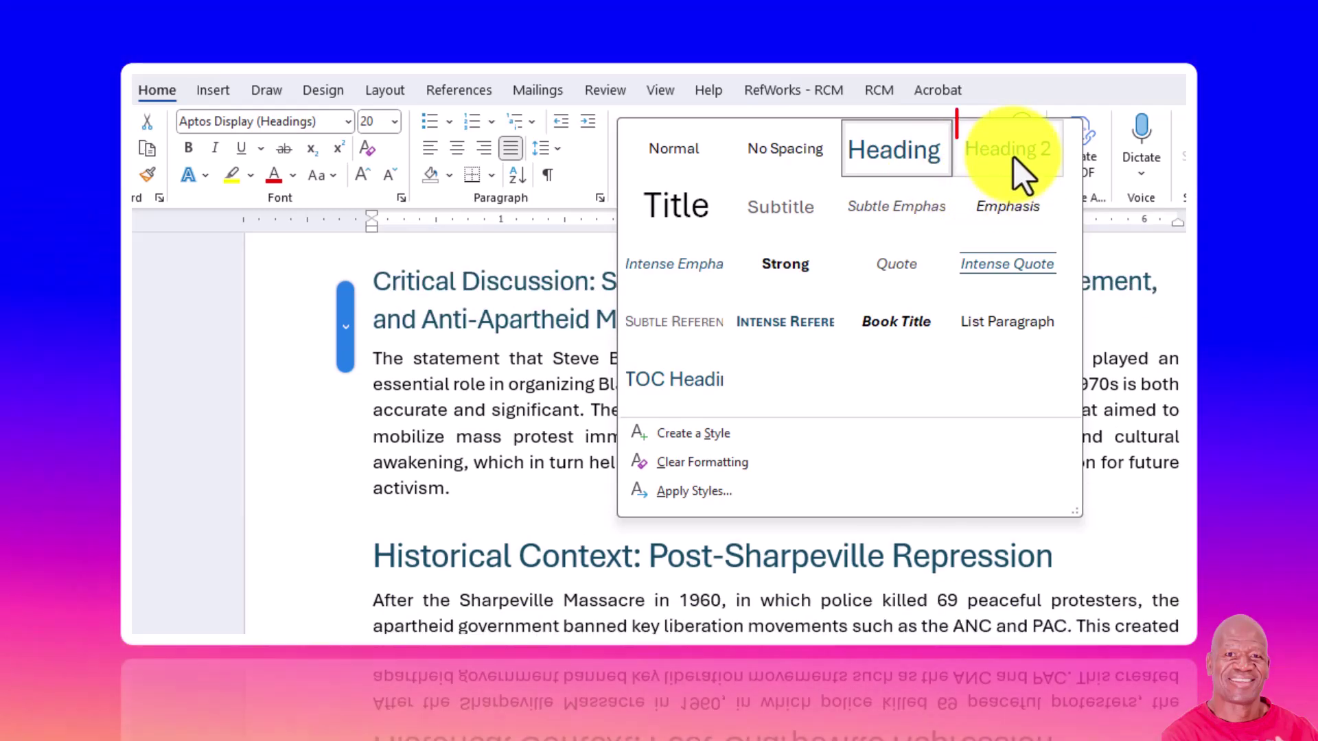
click(1013, 156)
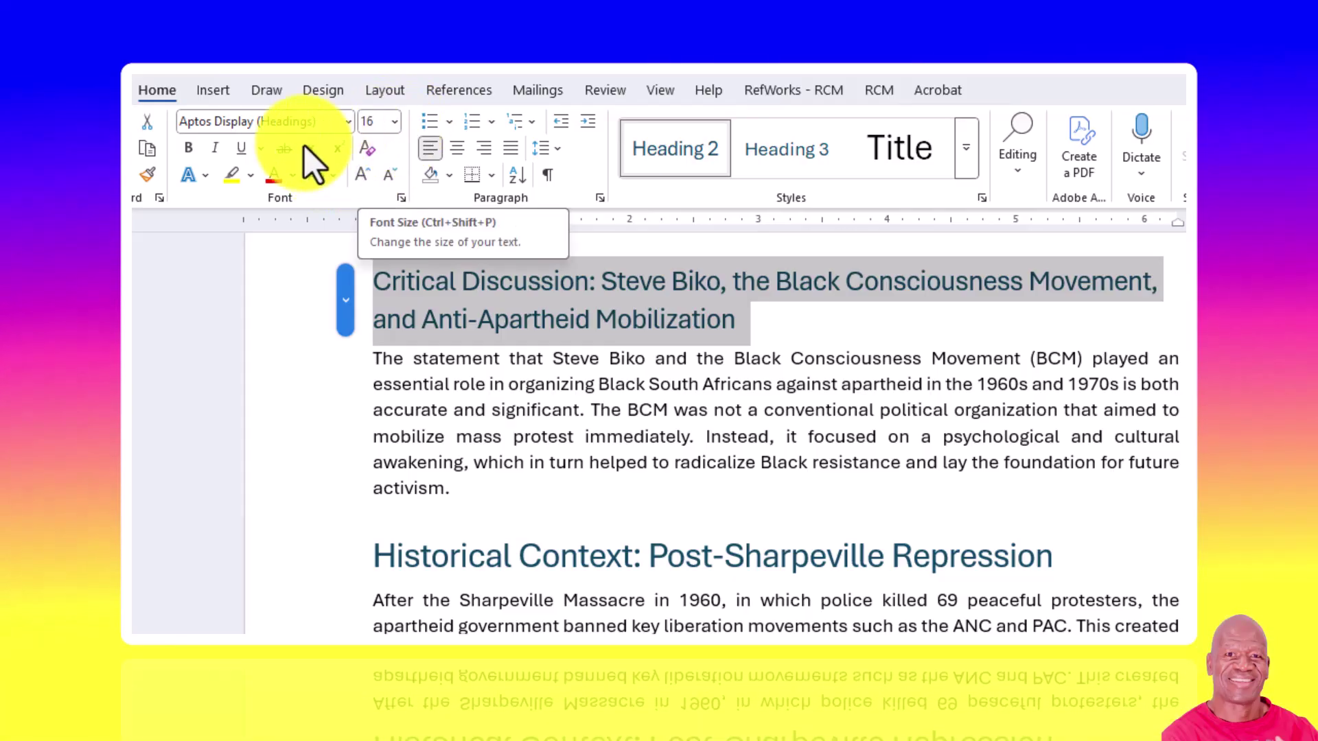
Set the font colour of the "Critical Discussion" heading to Automatic.
click(297, 180)
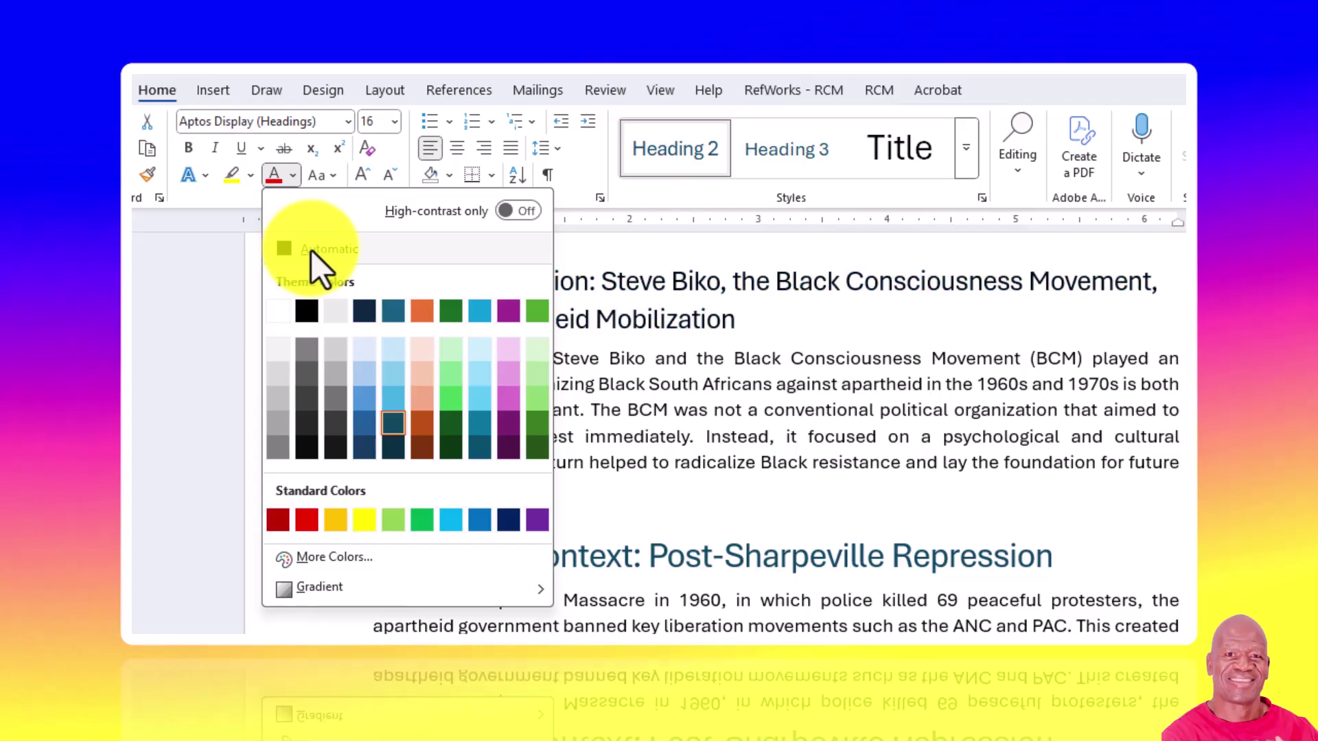
click(315, 249)
double_click(295, 259)
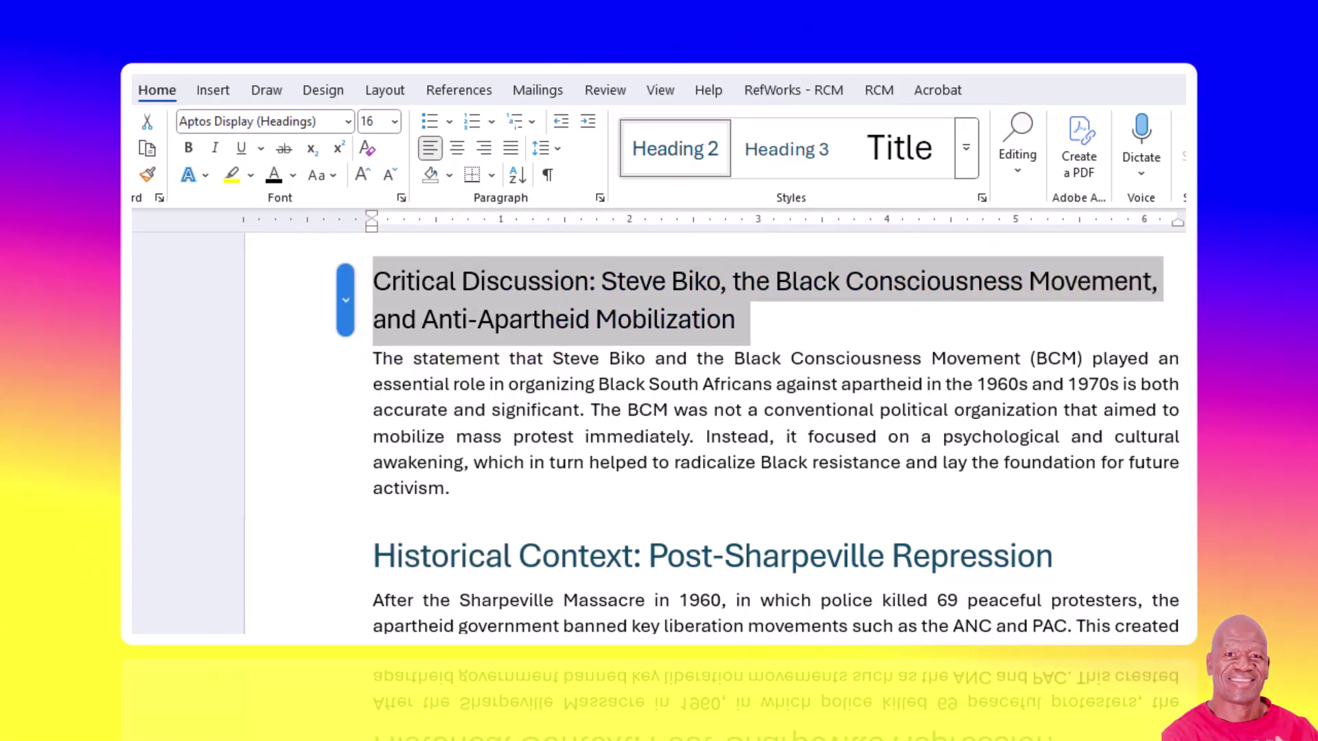
Add the "Historical Context: Post-Sharpeville Repression" and "Philosophy of Black Consciousness" headings to the current selection.
scroll(714, 439, down, 4)
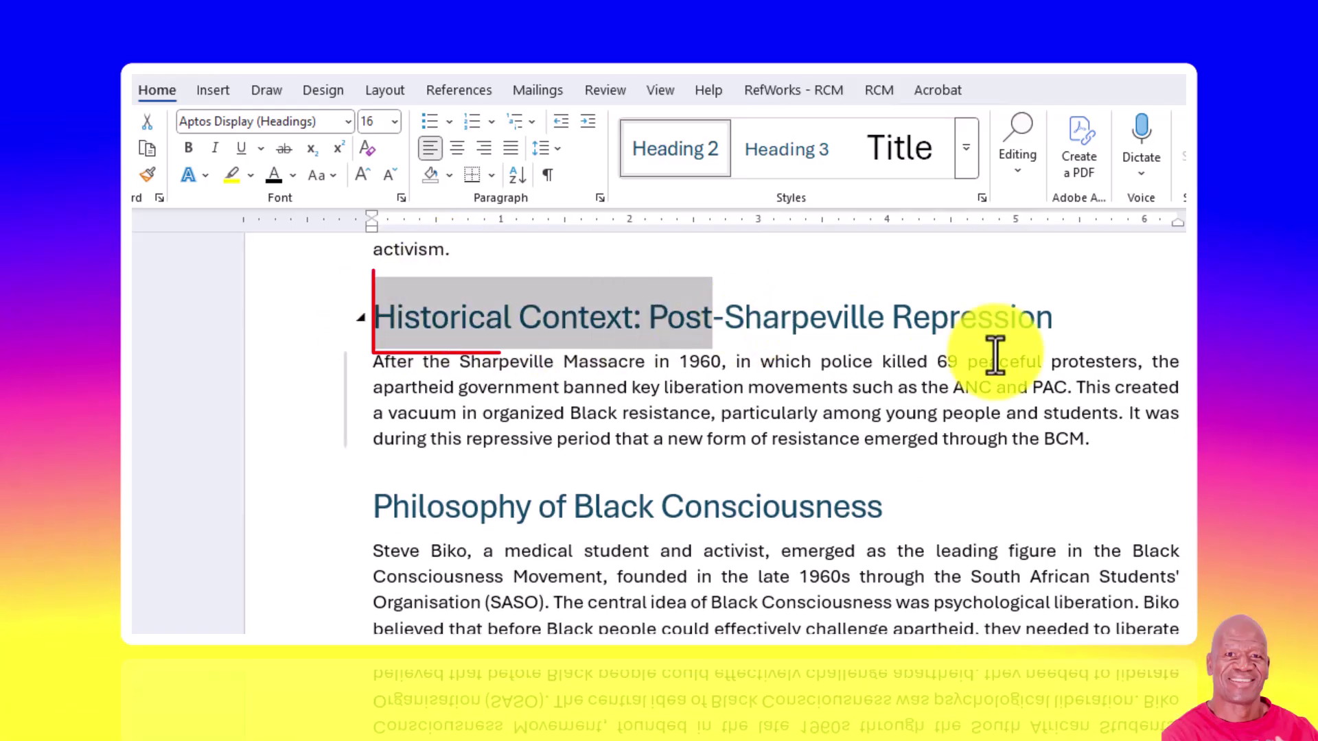
drag(996, 354, 1094, 318)
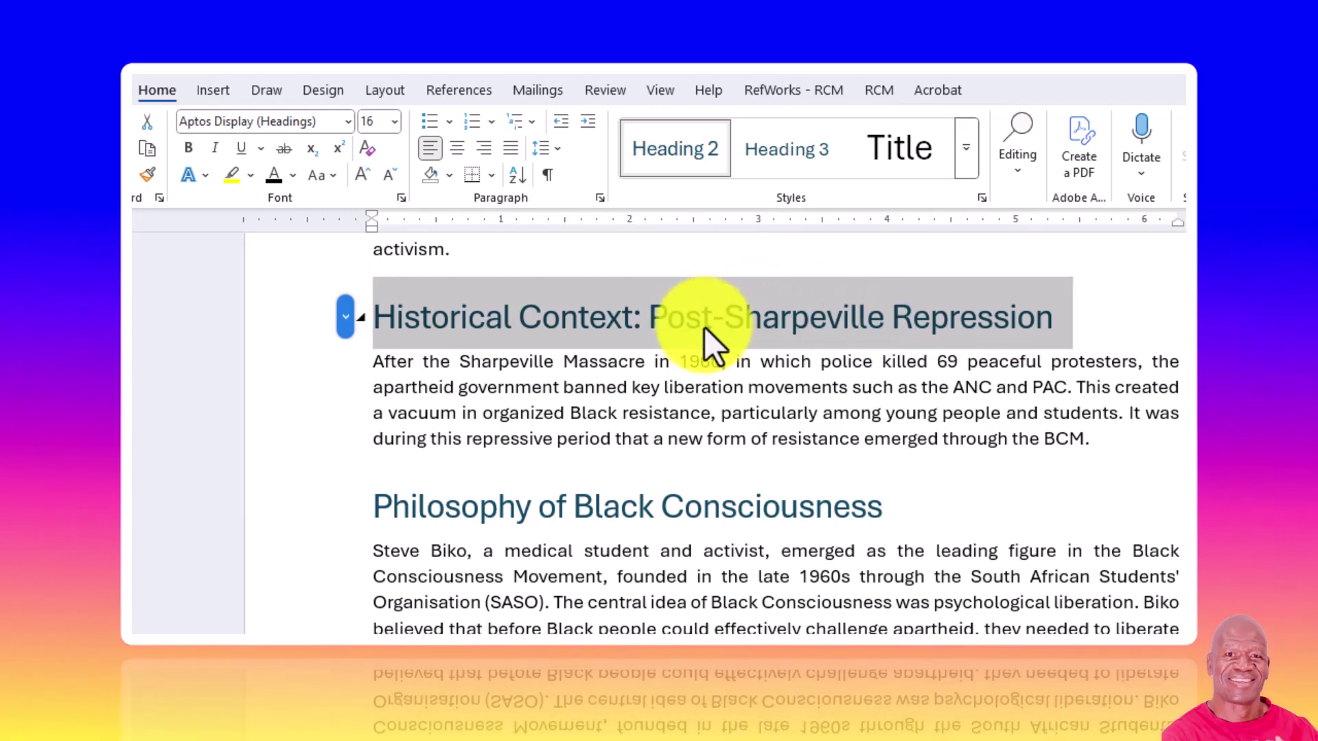
key(ctrl)
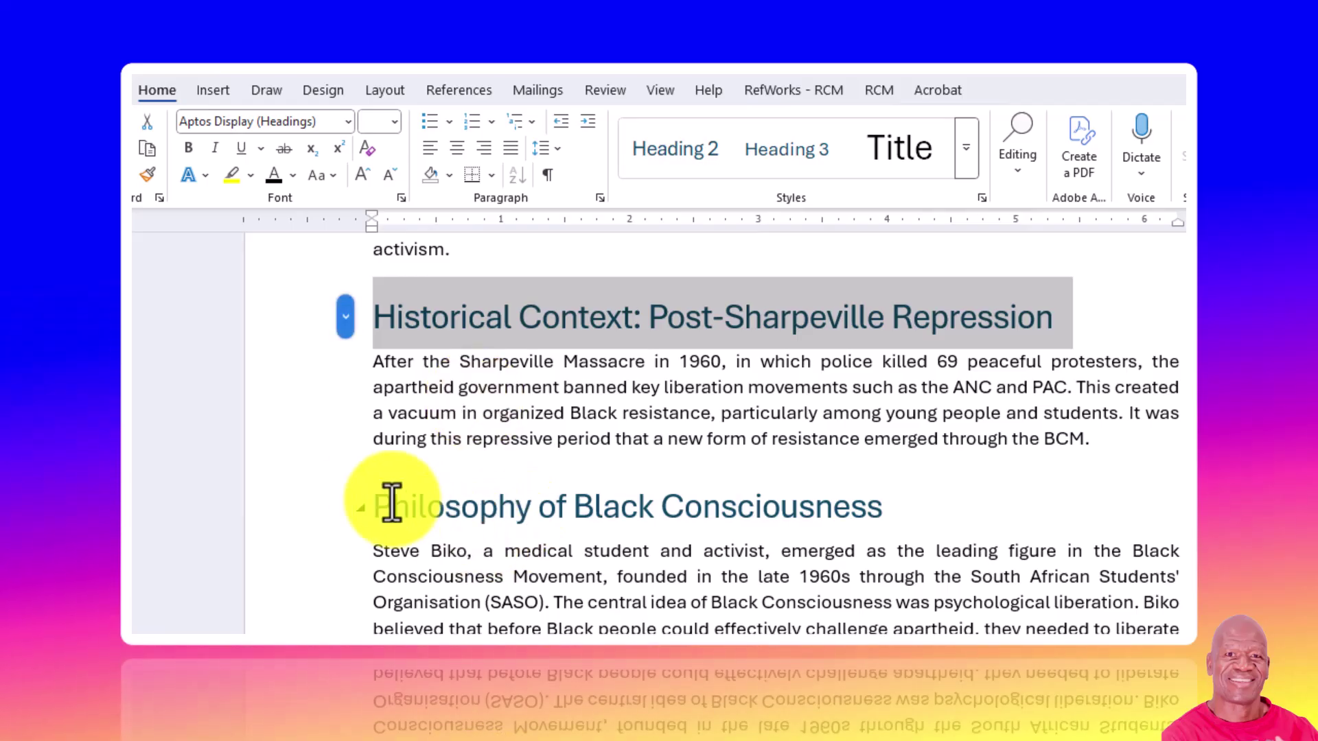
drag(377, 503, 900, 519)
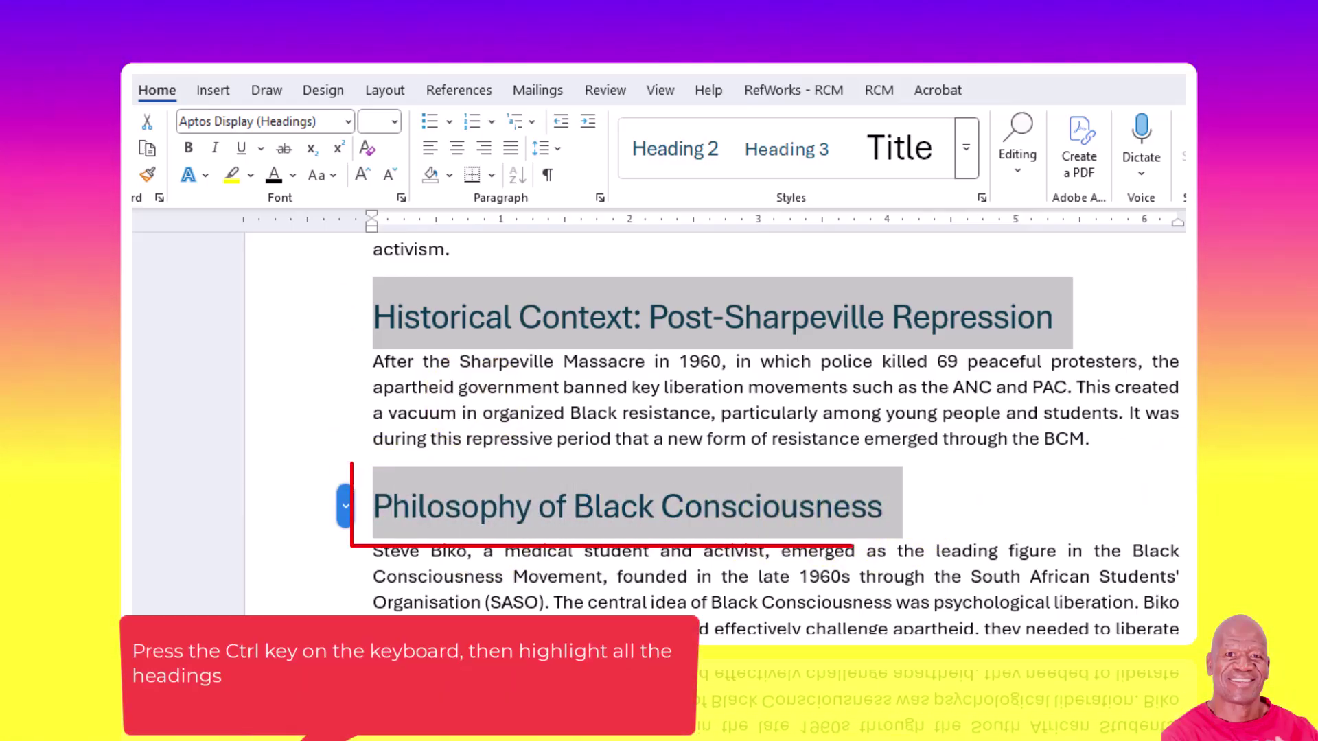
Extend the multiple selection with the "Mobilization Through SASO and Other BCM Structures" and "Influence on the Soweto Uprising (1976)" headings.
scroll(775, 412, down, 2)
scroll(775, 425, down, 10)
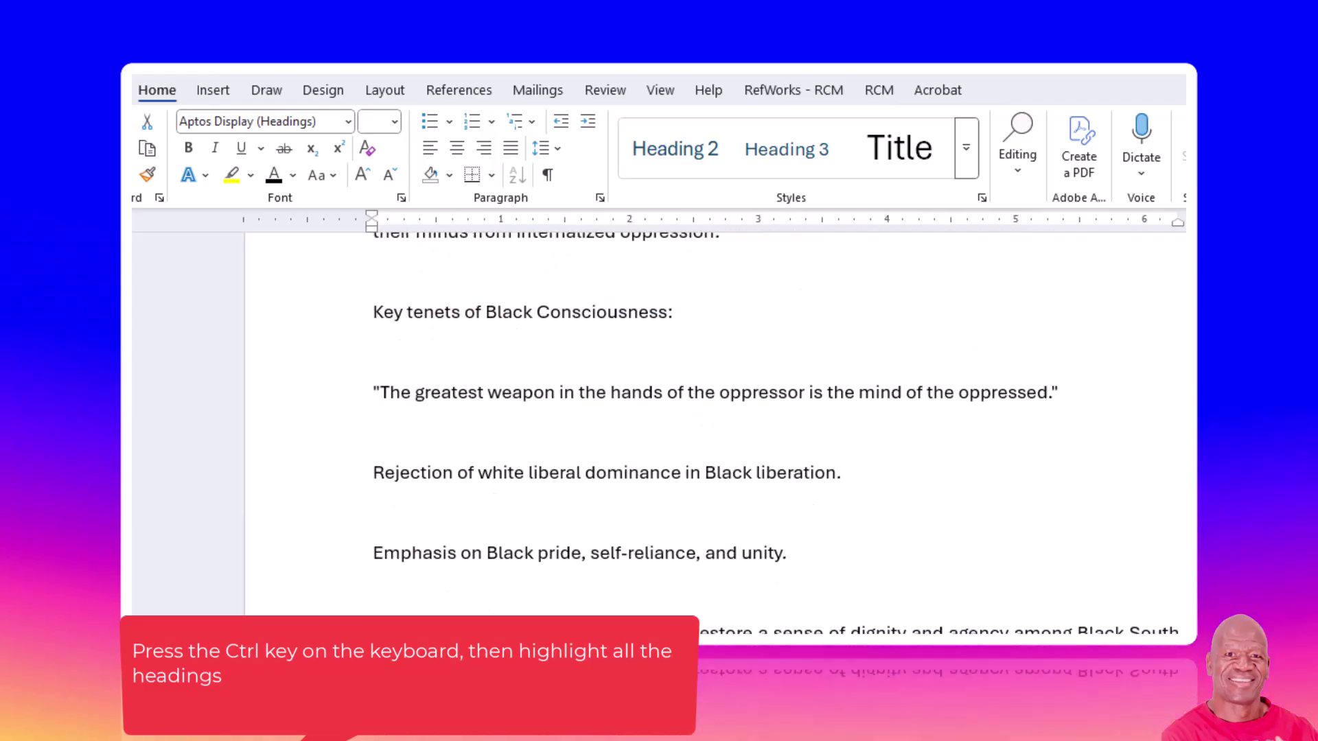
scroll(713, 439, down, 2)
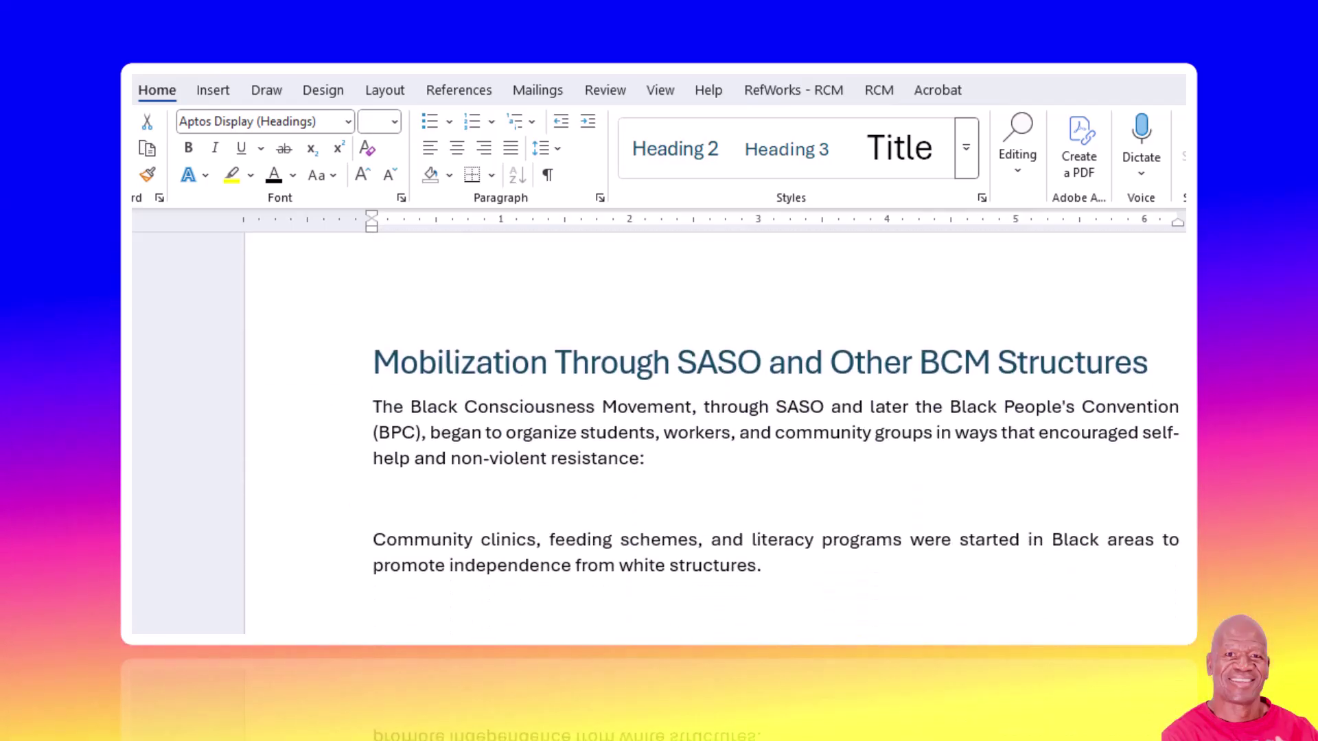
drag(368, 359, 1156, 374)
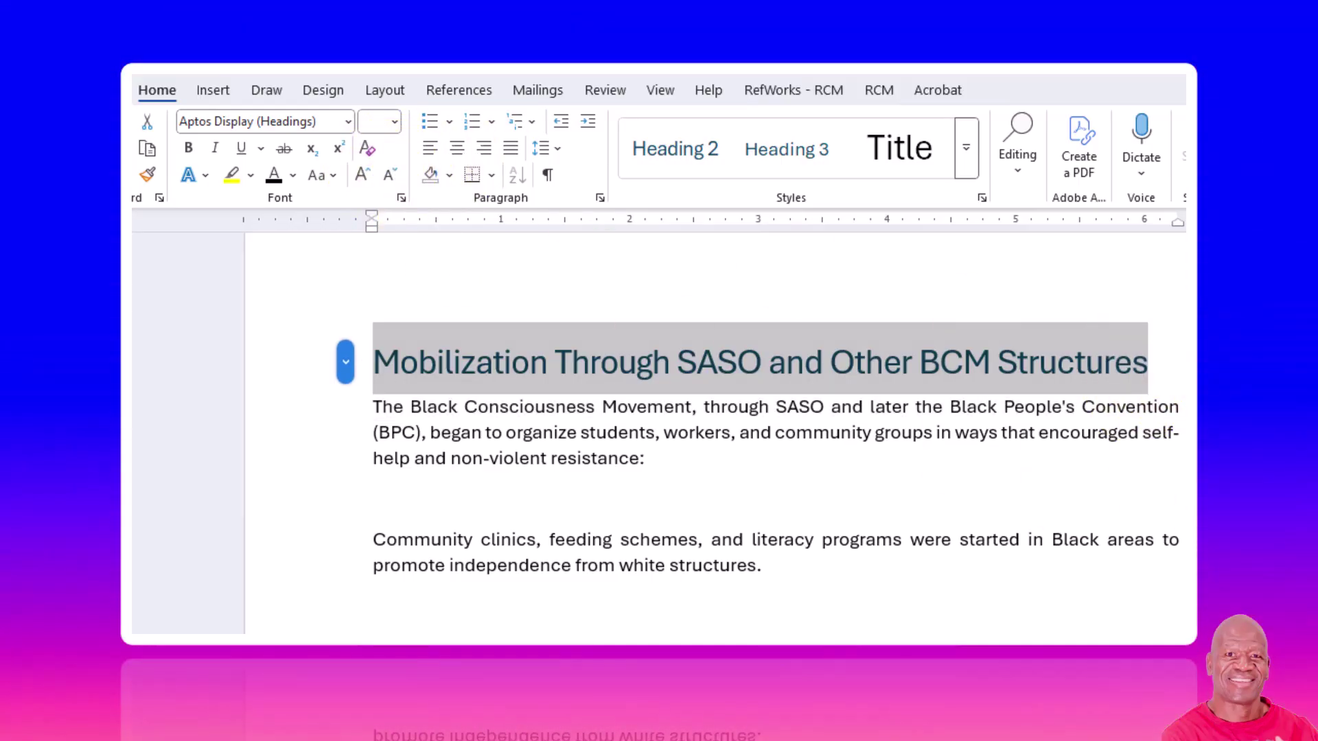
scroll(714, 439, down, 10)
scroll(713, 432, up, 5)
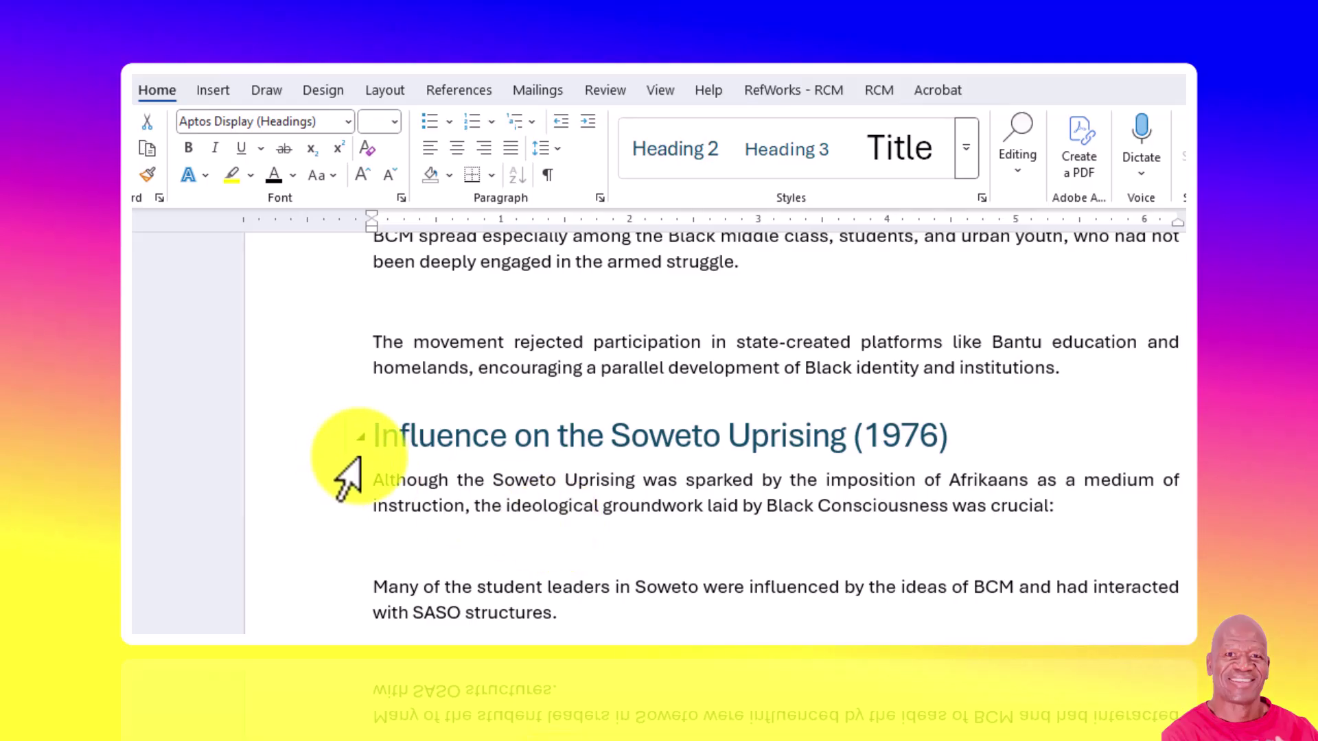
drag(573, 453, 961, 449)
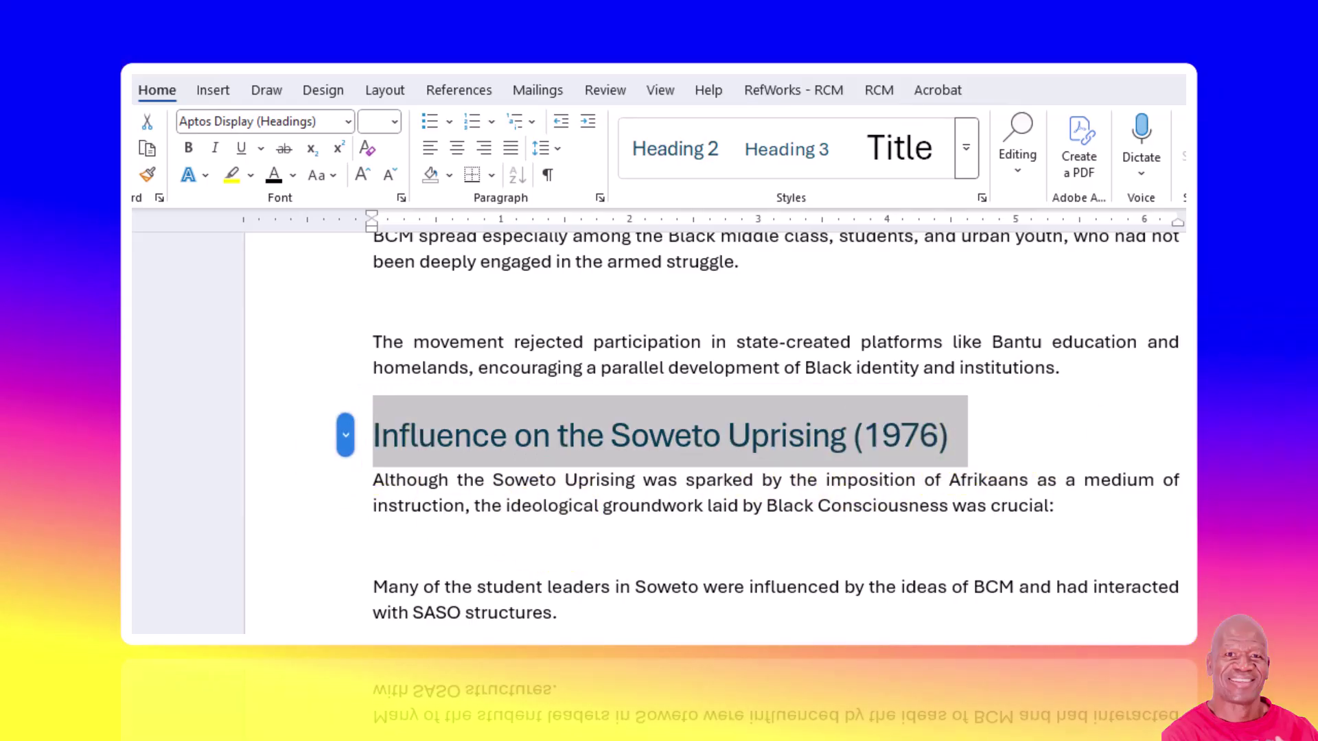
Also include the "State Repression and Biko's Death" and "Critical Evaluation" headings in the multiple selection.
scroll(713, 432, down, 10)
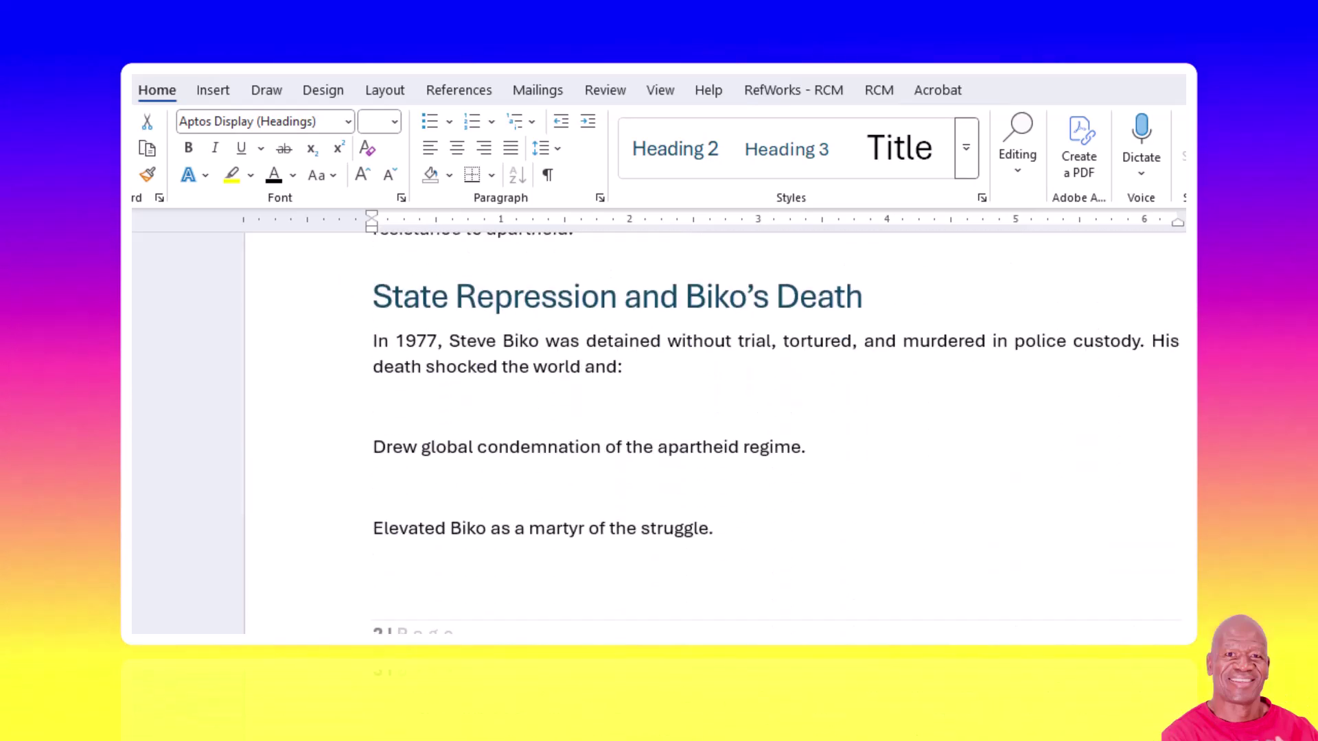
scroll(823, 421, up, 1)
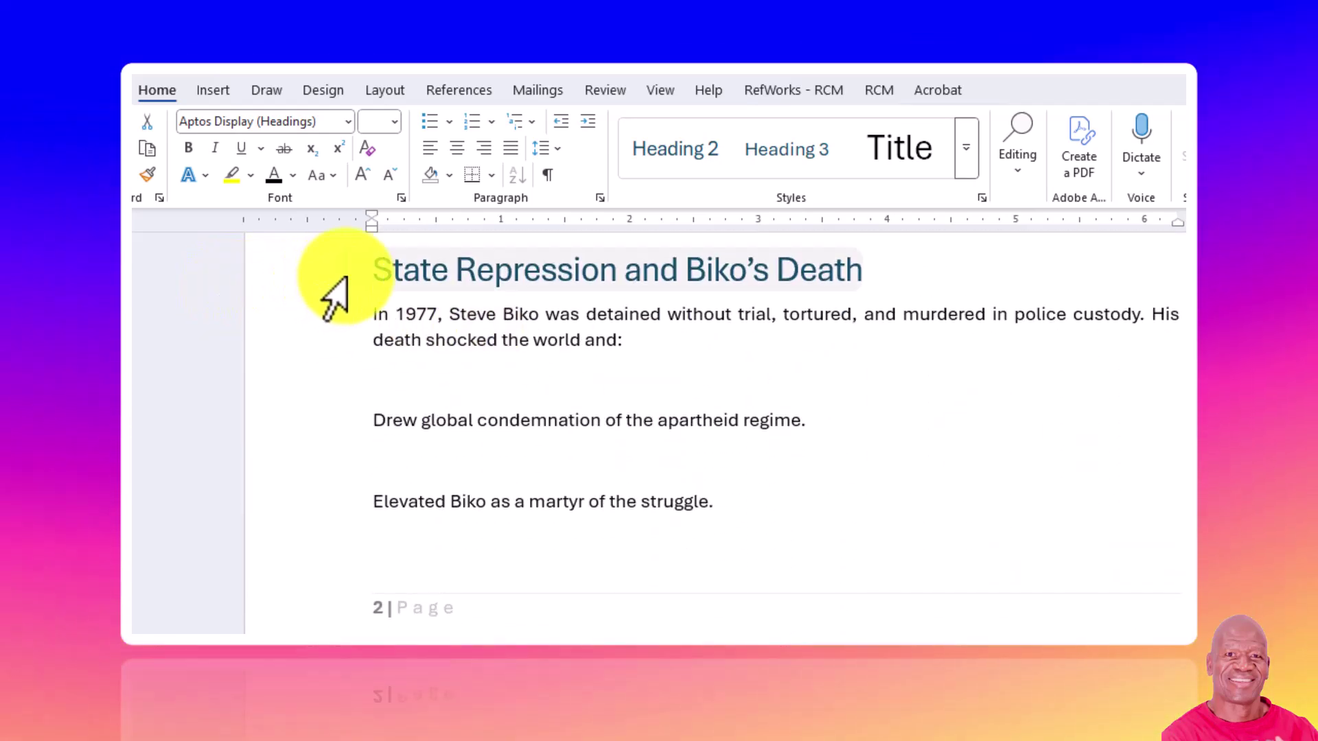
drag(375, 271, 980, 258)
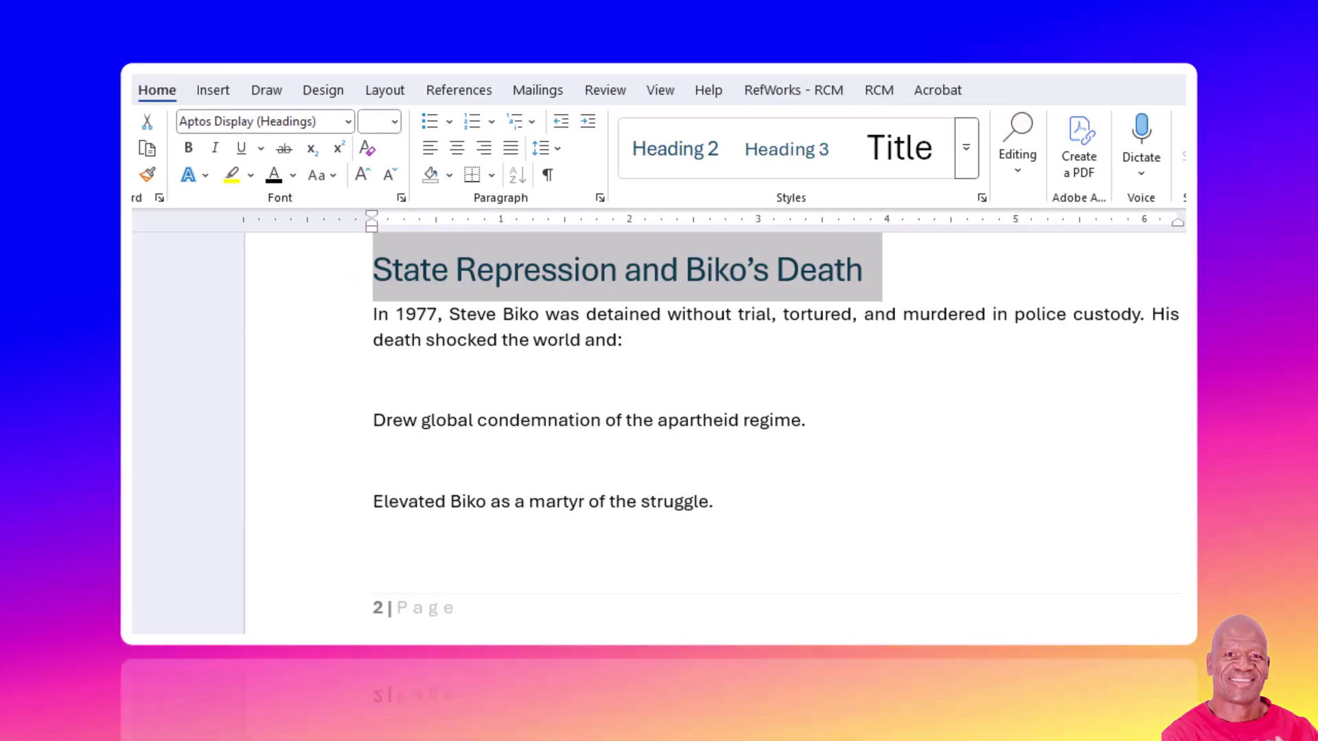
scroll(714, 433, down, 8)
scroll(714, 432, down, 5)
scroll(1112, 486, up, 1)
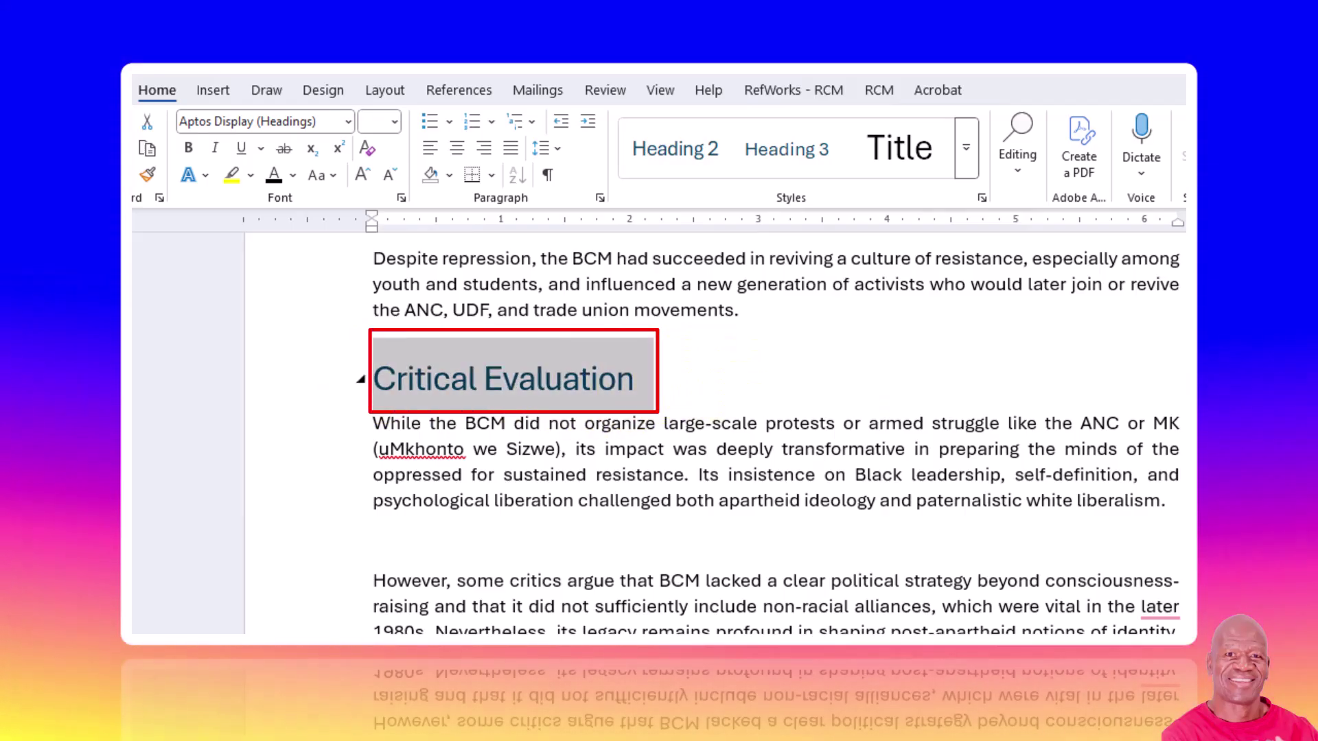
Add the "Conclusion" heading on the last page to the multiple selection of headings.
scroll(714, 432, down, 5)
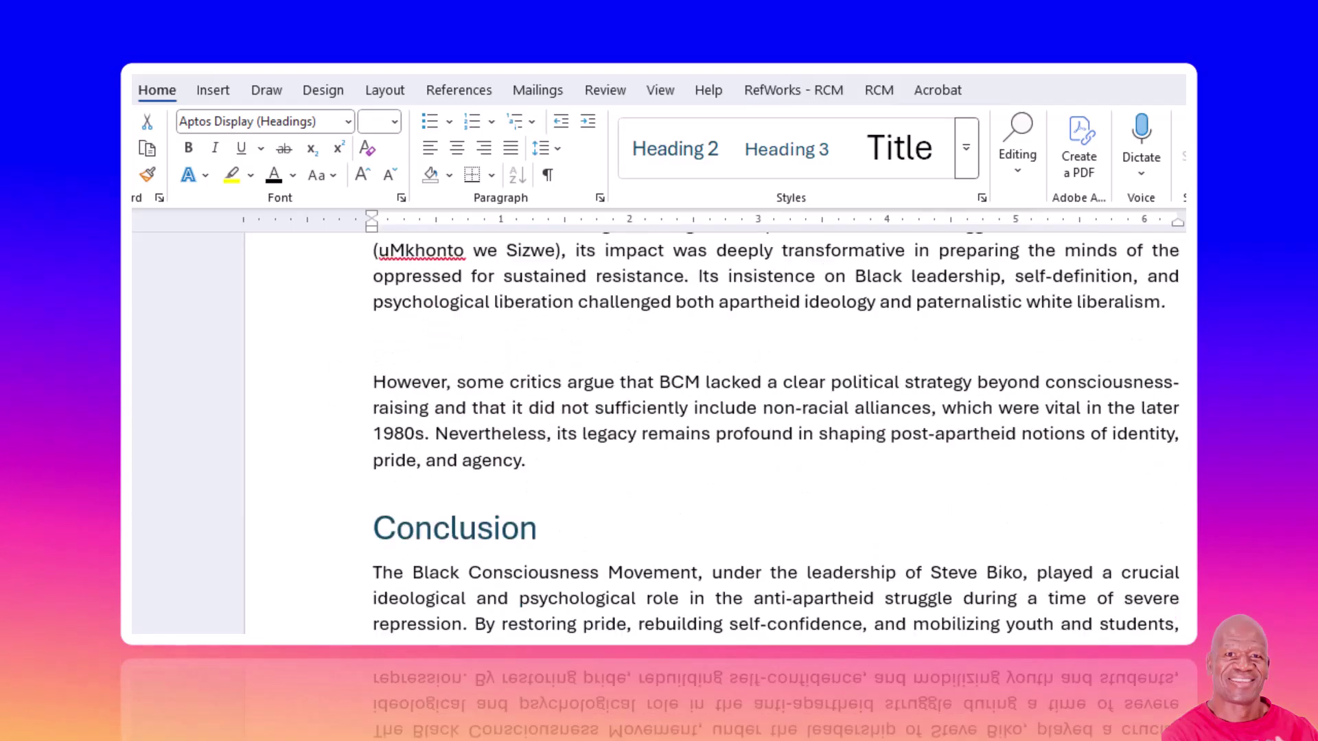
scroll(706, 574, up, 1)
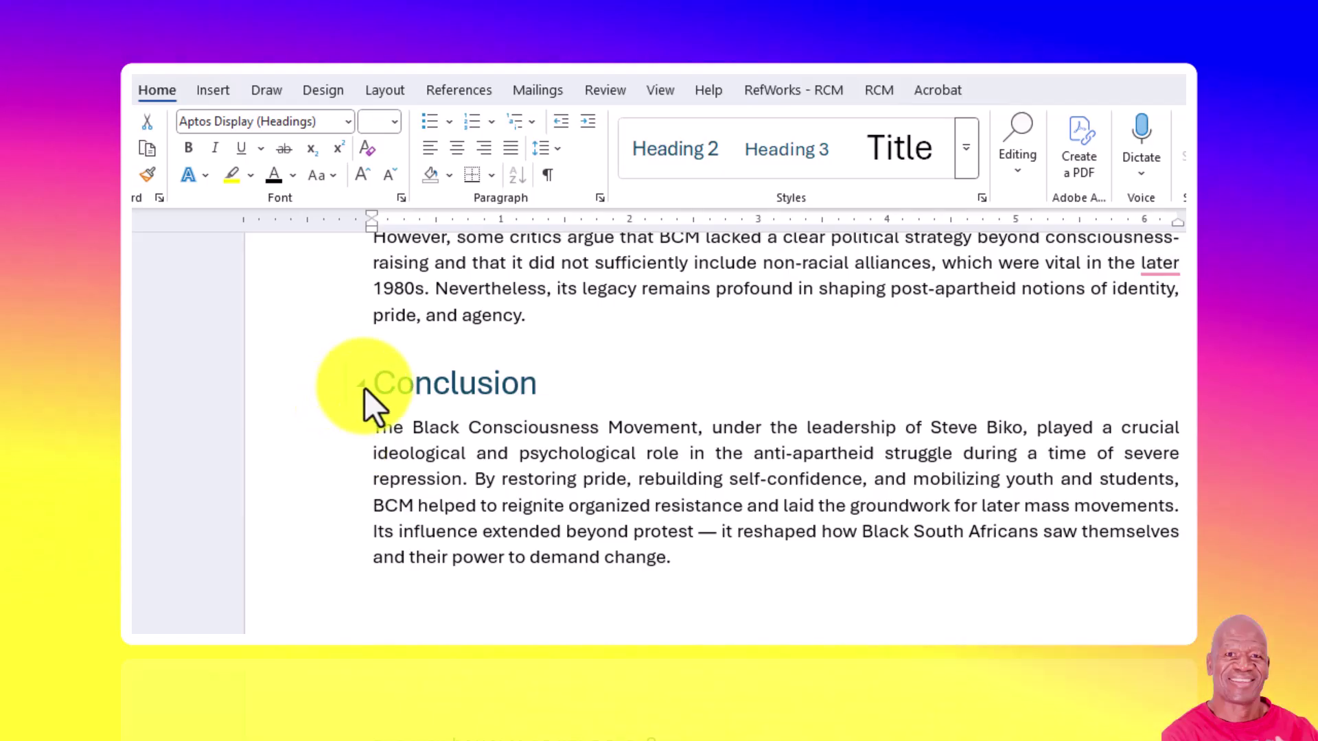
drag(372, 383, 413, 386)
drag(619, 427, 623, 377)
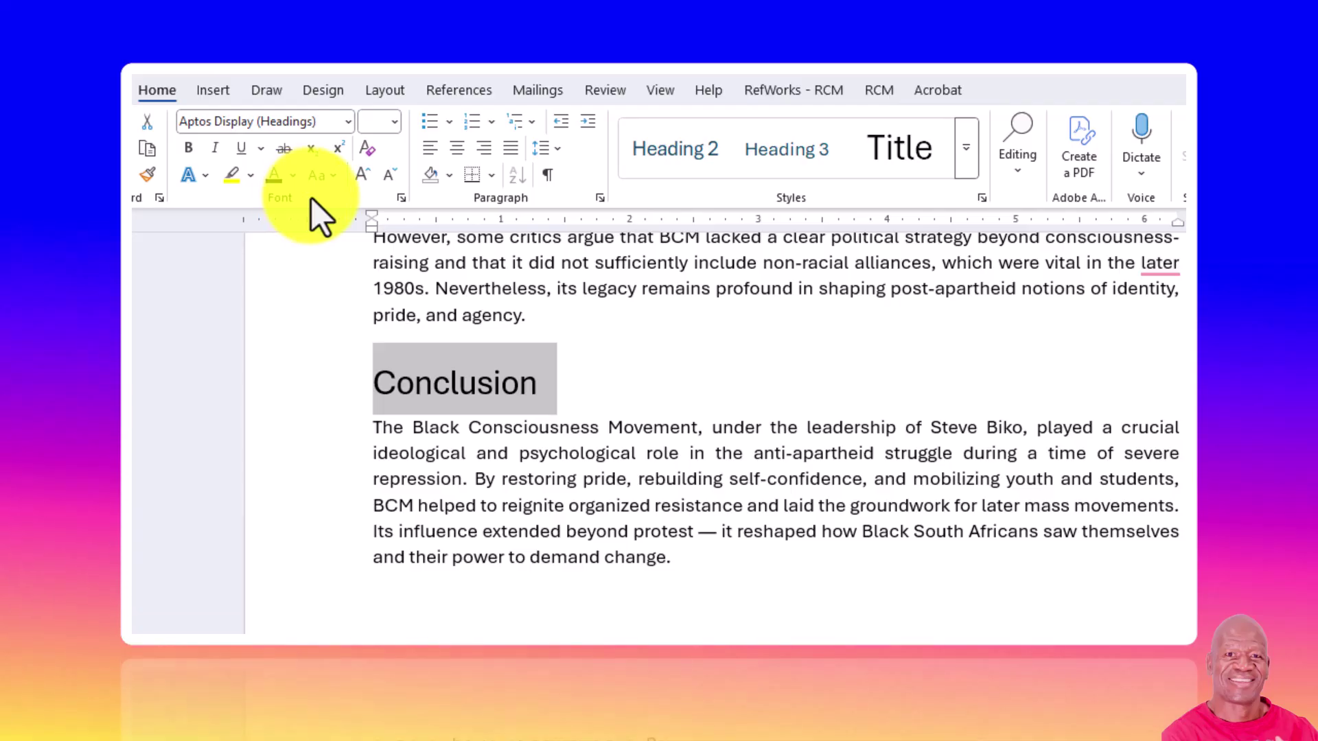
Set the font size of all selected headings to 12 and apply the Heading 2 style to them.
click(398, 121)
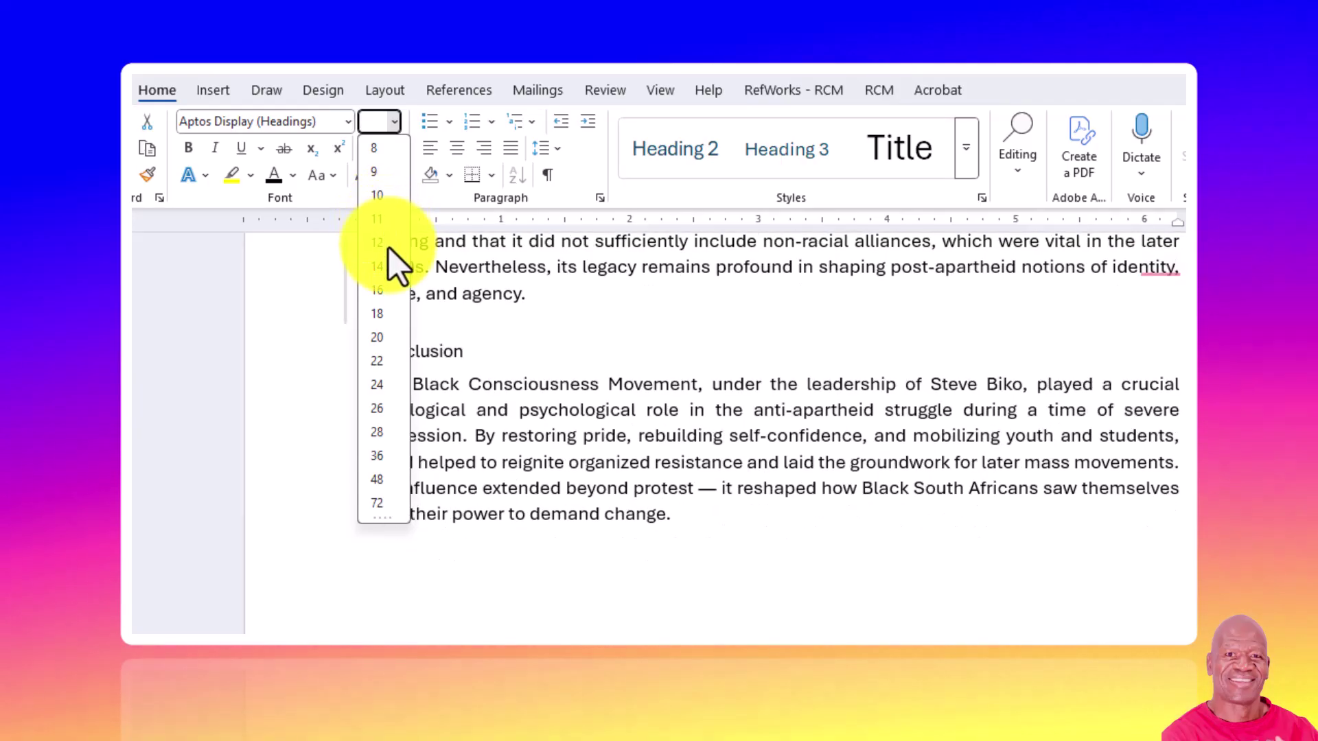
click(376, 246)
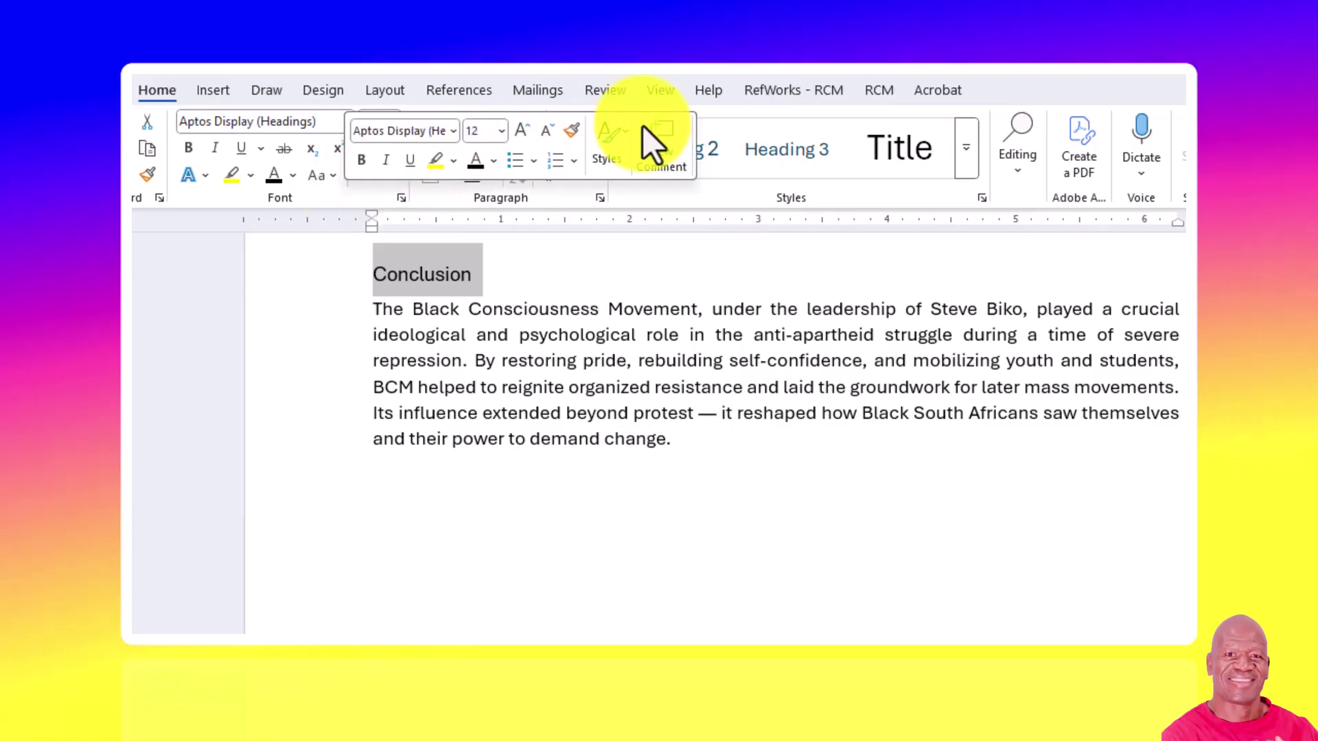
click(693, 171)
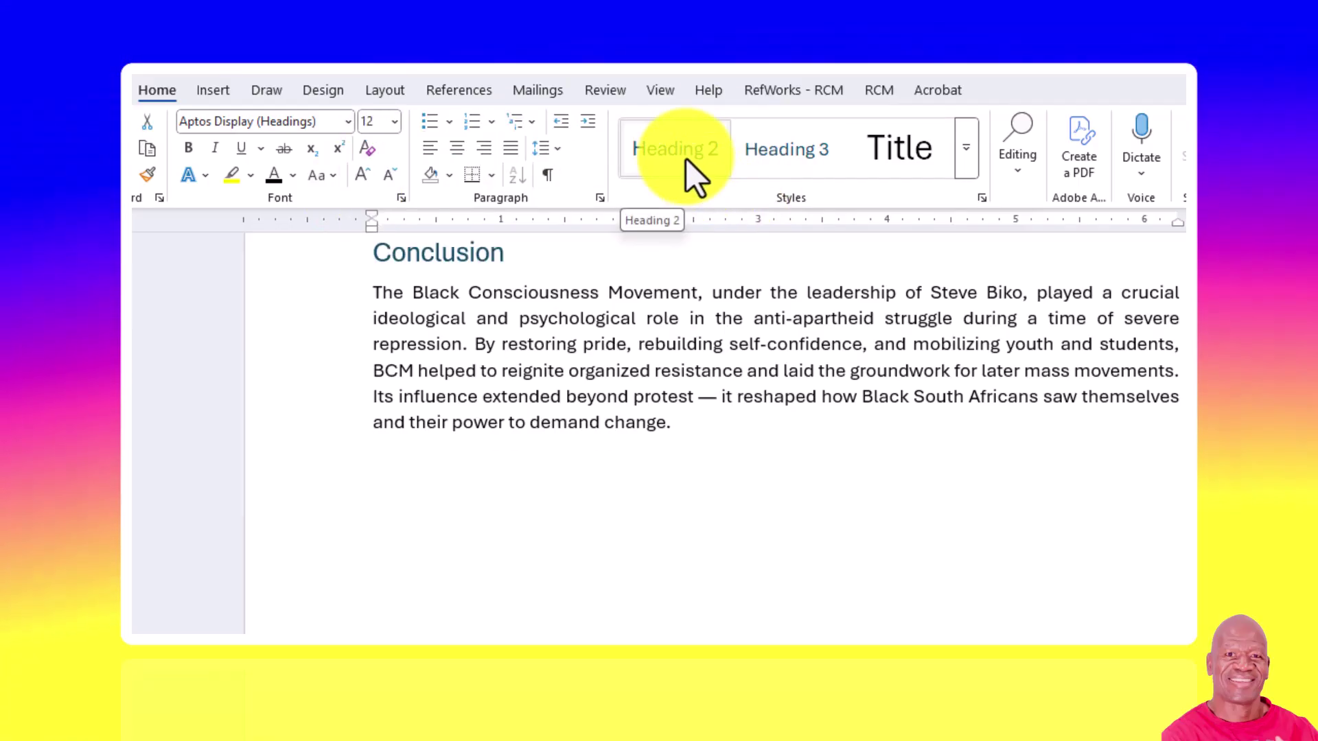
click(687, 160)
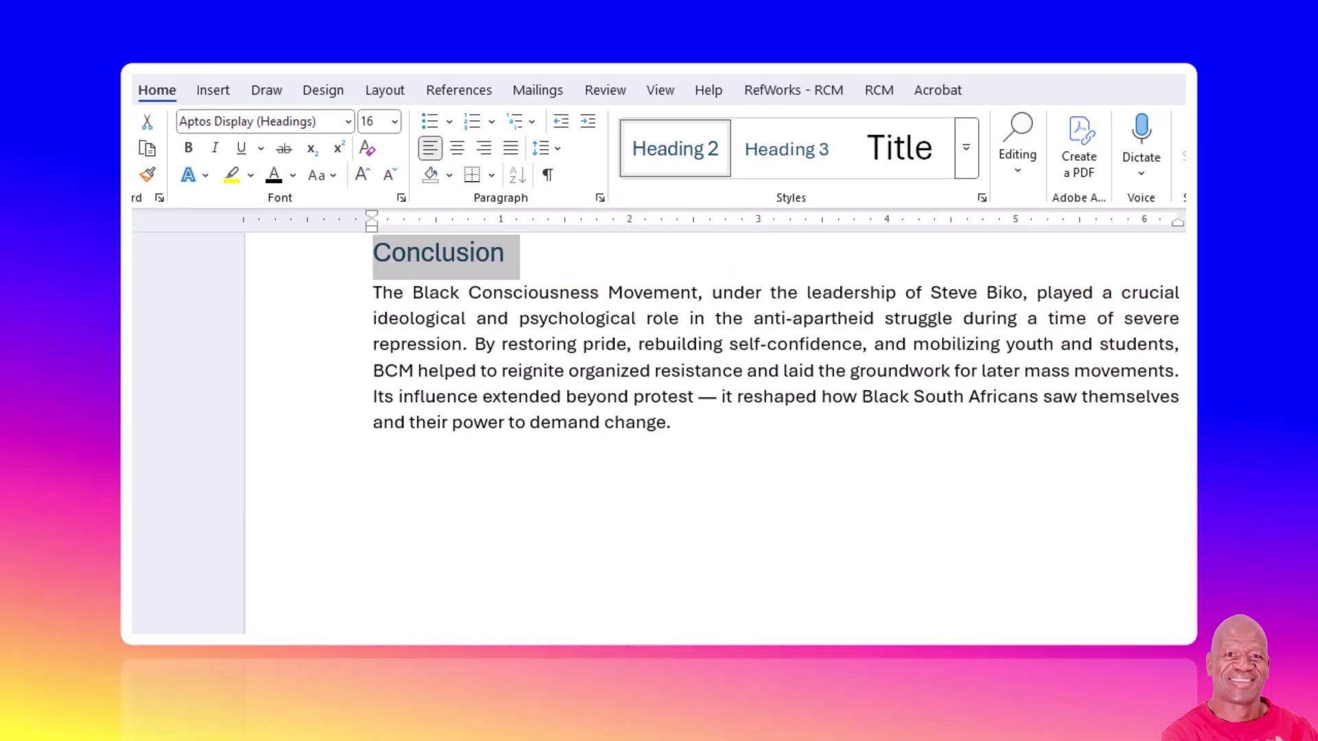
Insert an Automatic Table 2 table of contents on the blank line above the "Critical Discussion" heading.
scroll(713, 426, up, 6)
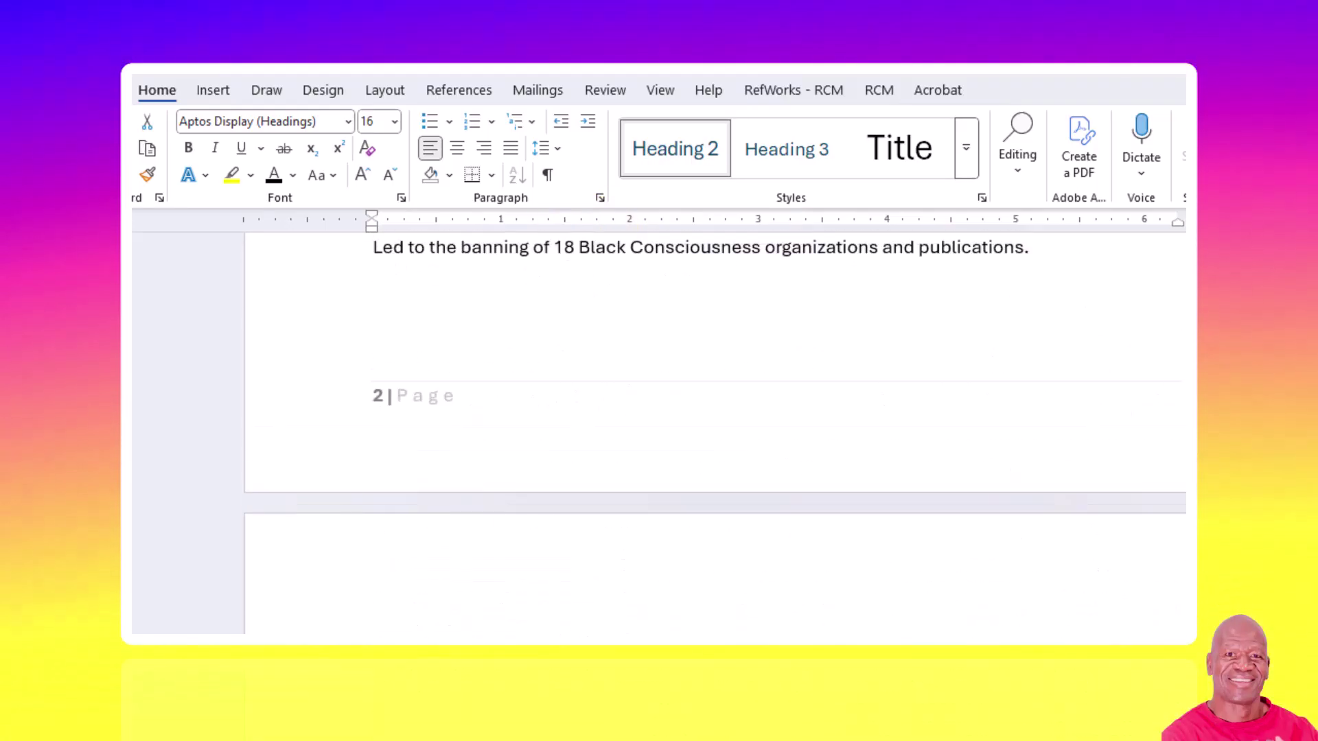
scroll(714, 425, up, 15)
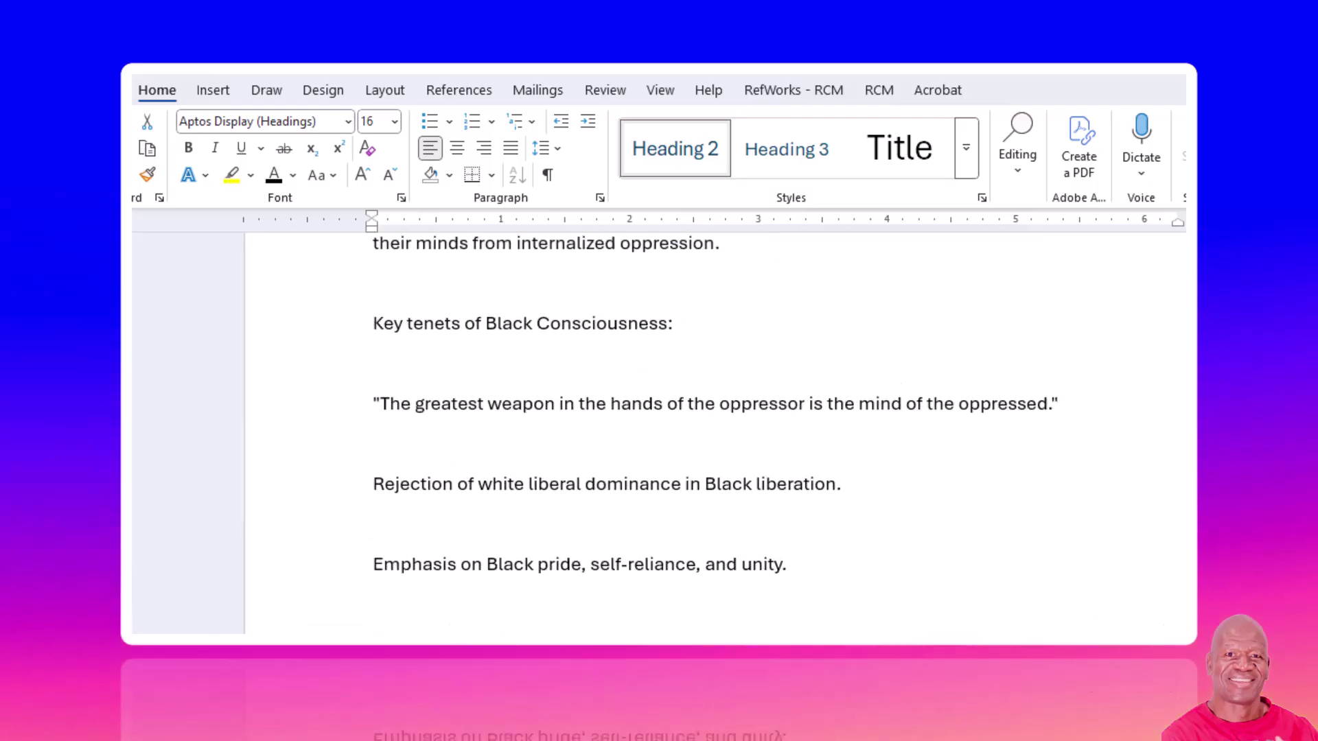
scroll(714, 426, up, 20)
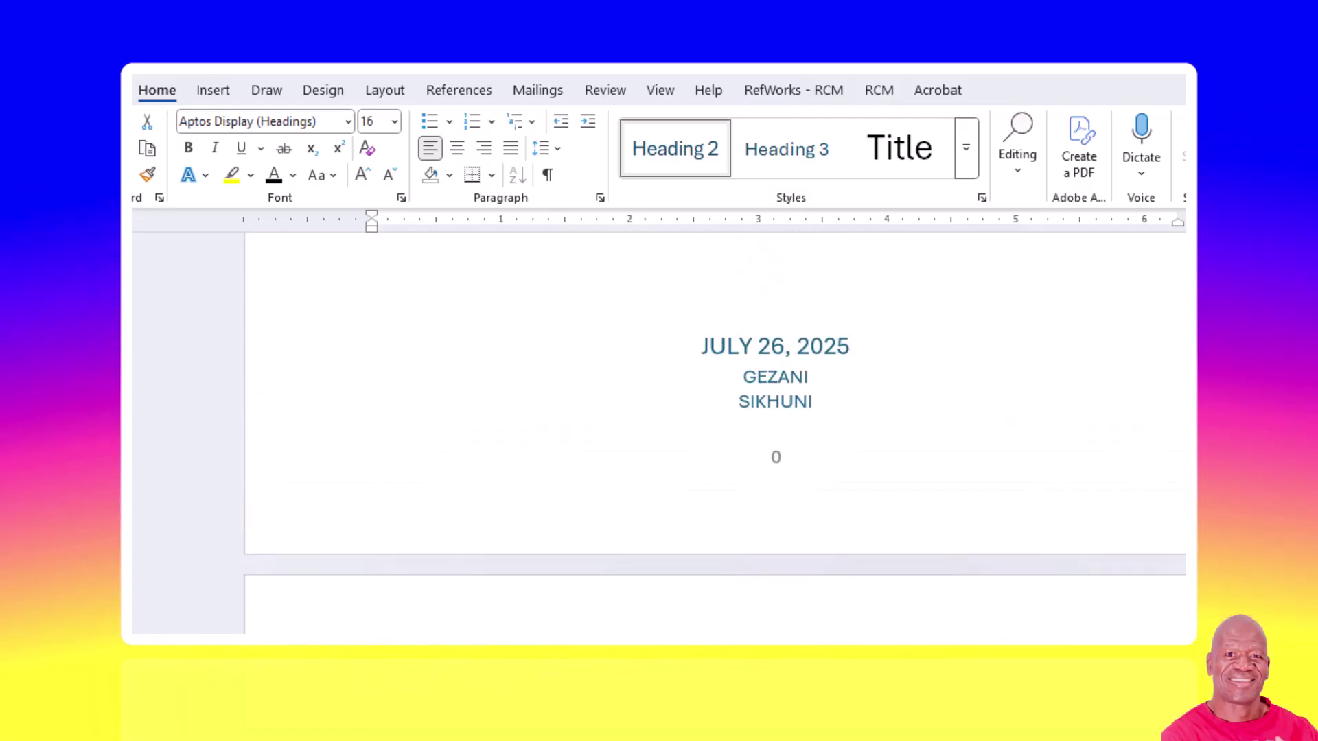
scroll(714, 426, down, 5)
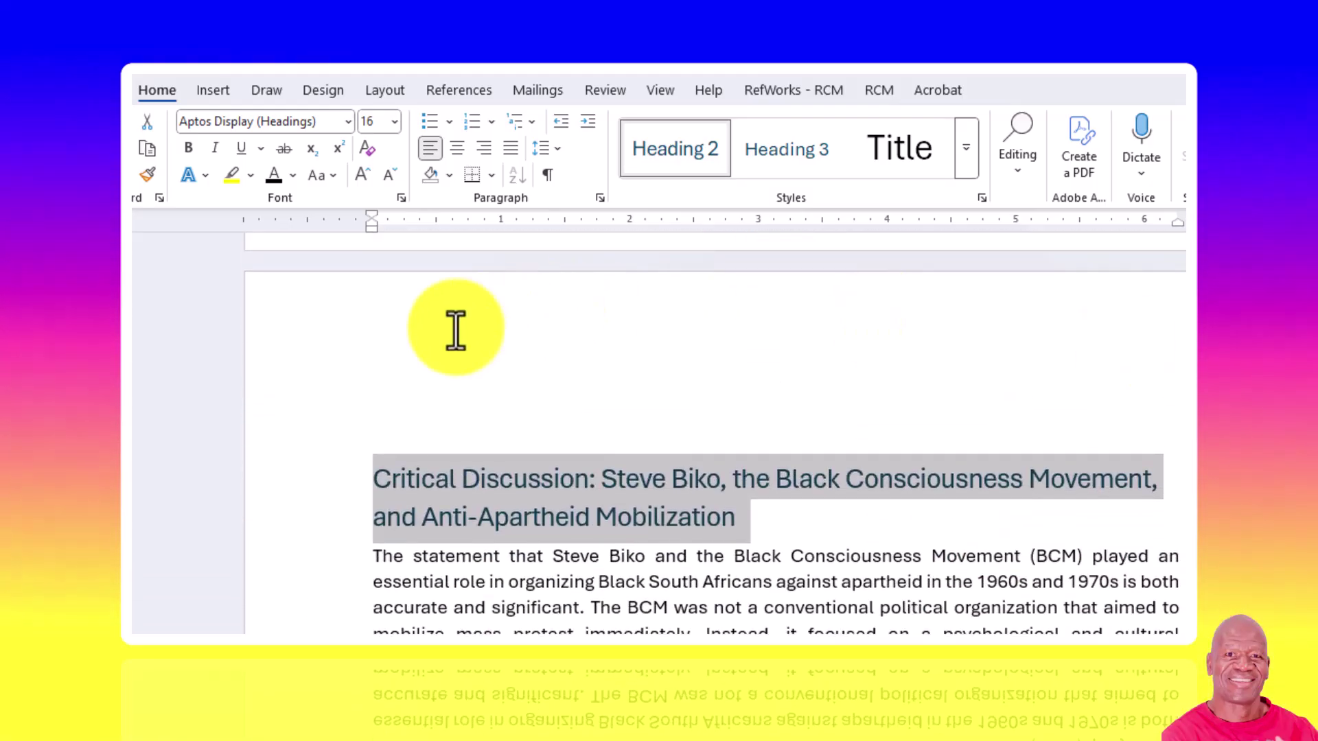
click(411, 363)
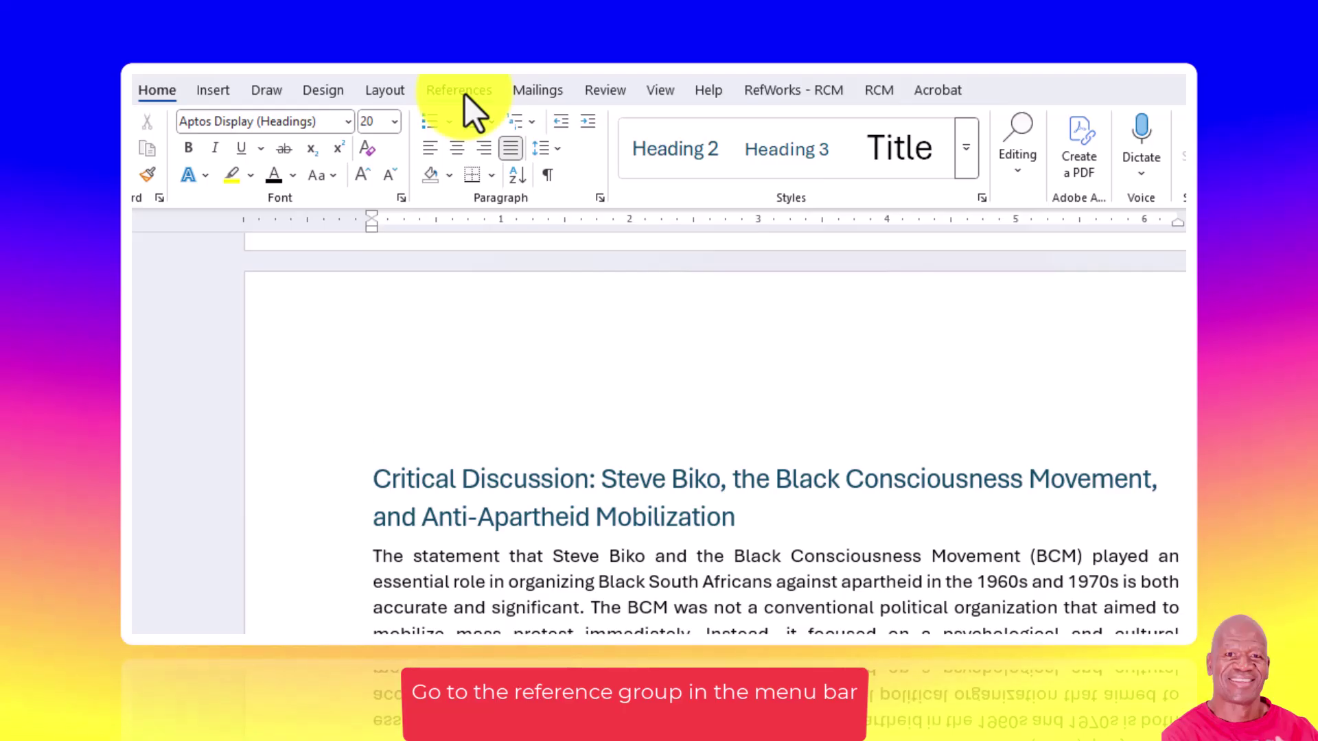
click(464, 93)
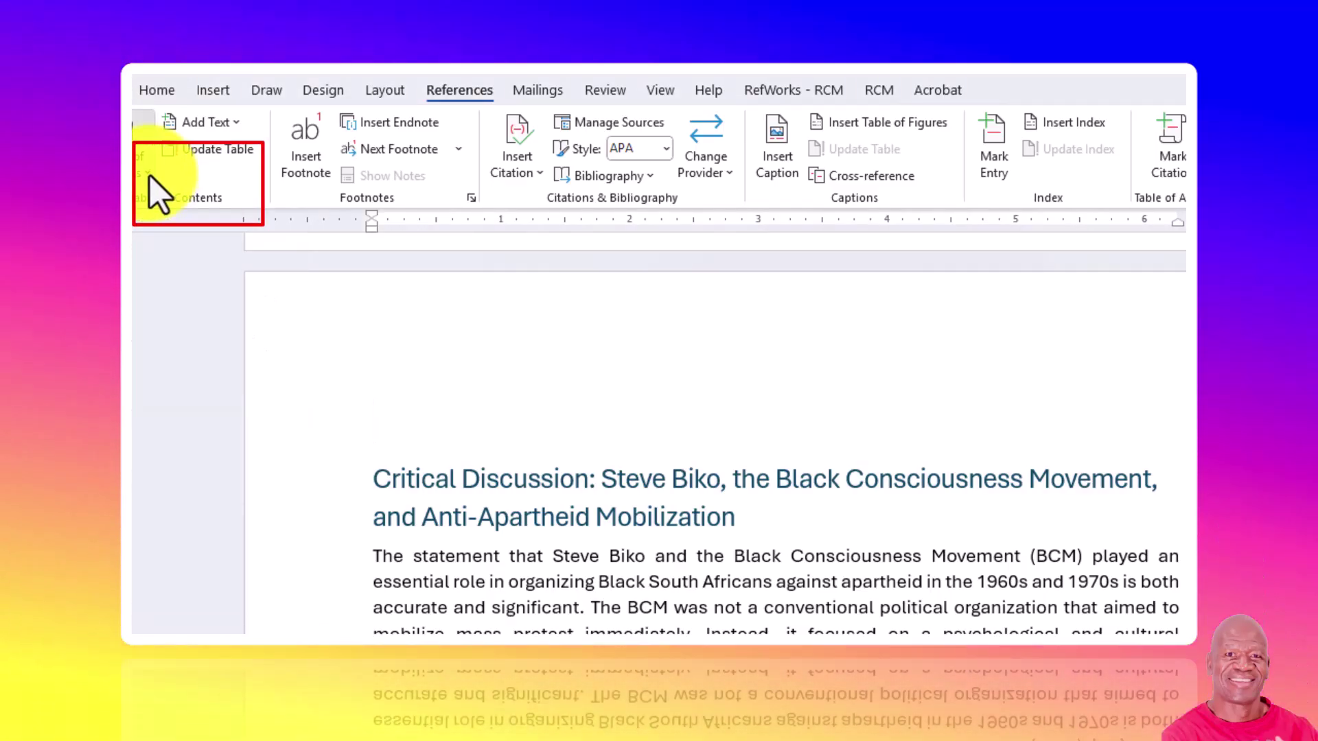
click(148, 175)
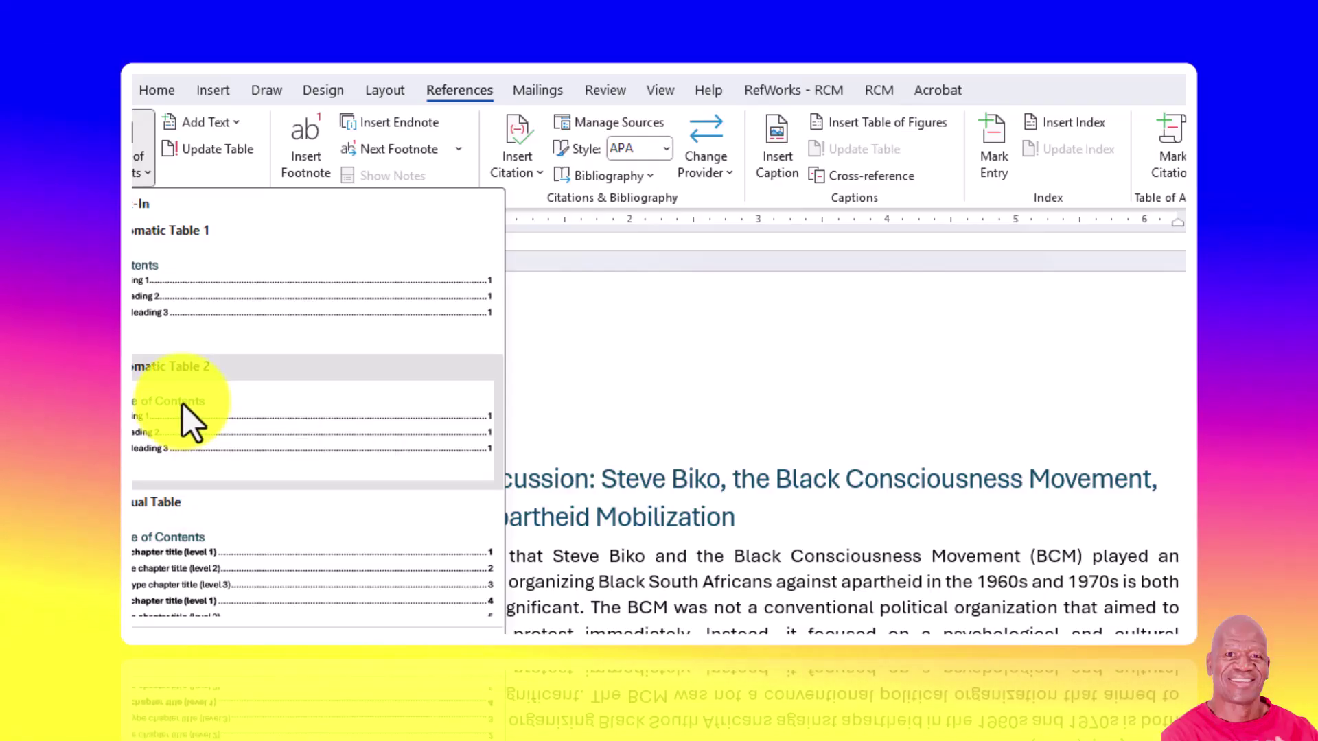
click(183, 404)
Review the entries and page numbers of the inserted table of contents.
scroll(182, 419, down, 2)
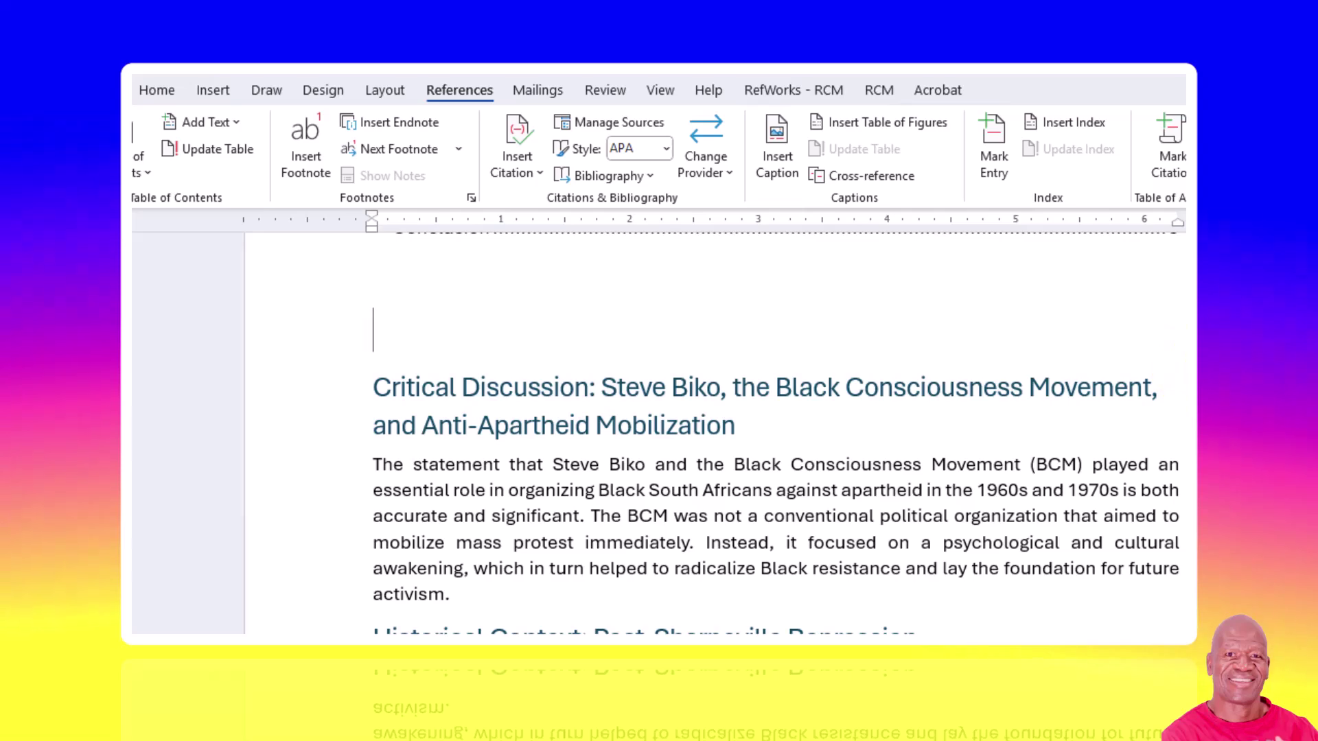
scroll(714, 432, up, 5)
scroll(714, 433, up, 3)
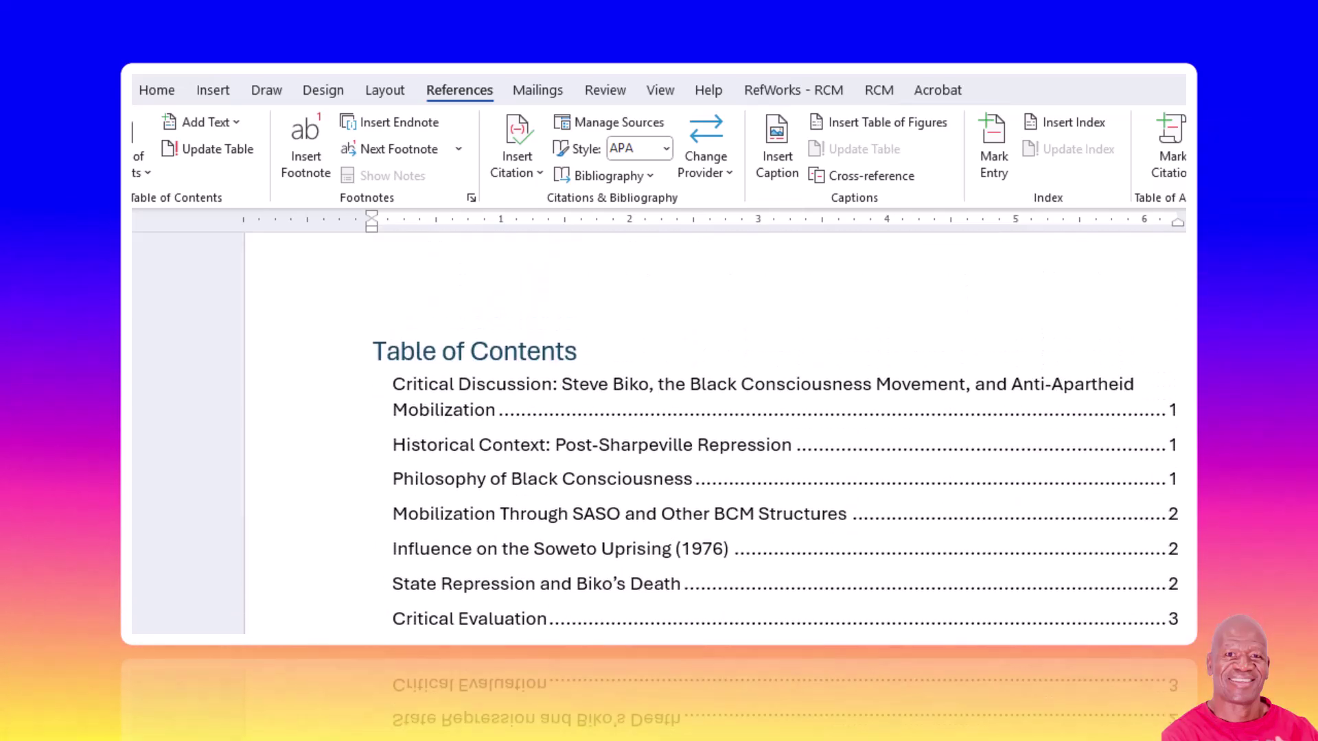
scroll(714, 432, down, 4)
scroll(714, 433, up, 3)
scroll(714, 432, down, 1)
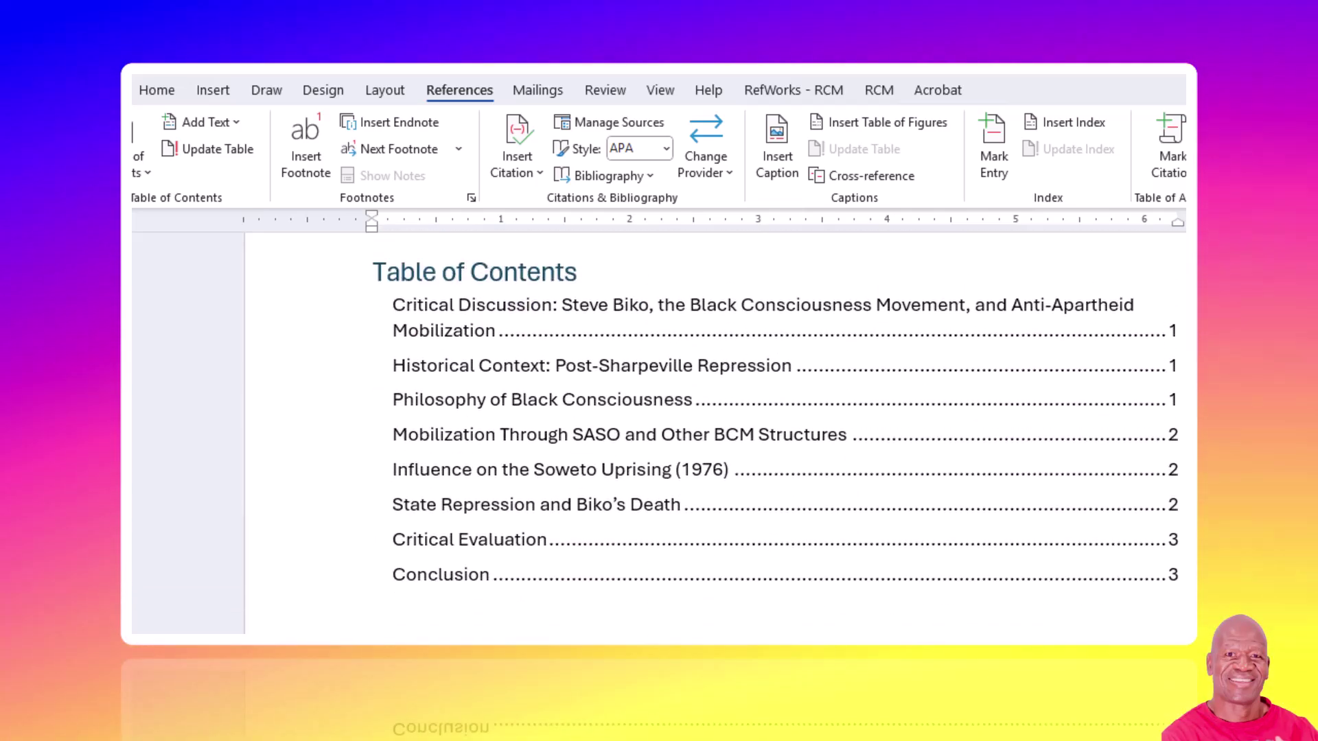